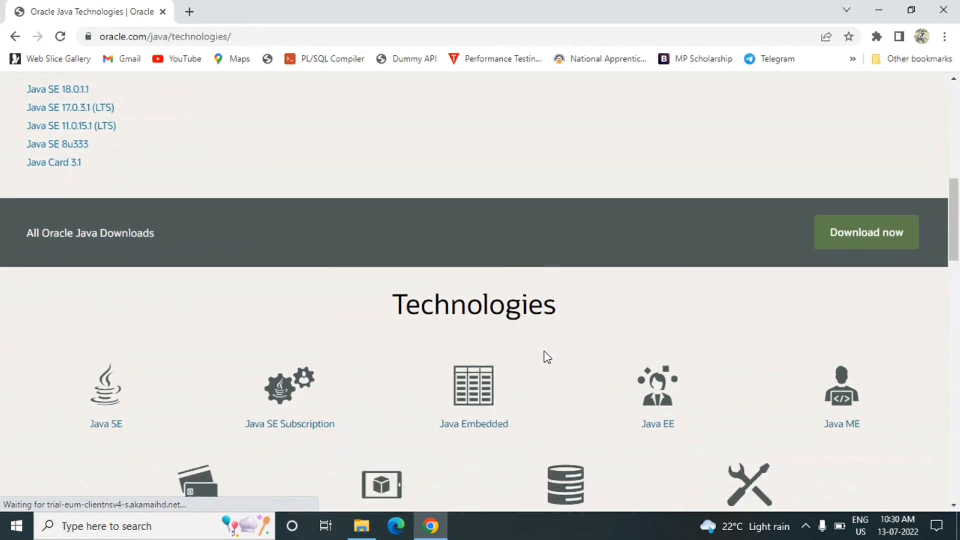
Step: Open the Java SE page from the Technologies section of Oracle's Java technologies page
scroll(545, 358, up, 2)
click(93, 202)
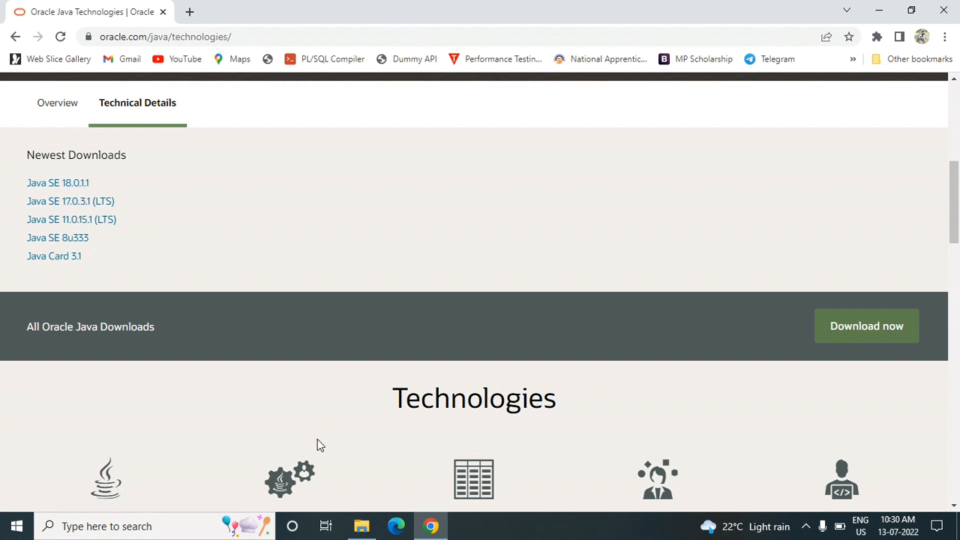
scroll(320, 445, down, 5)
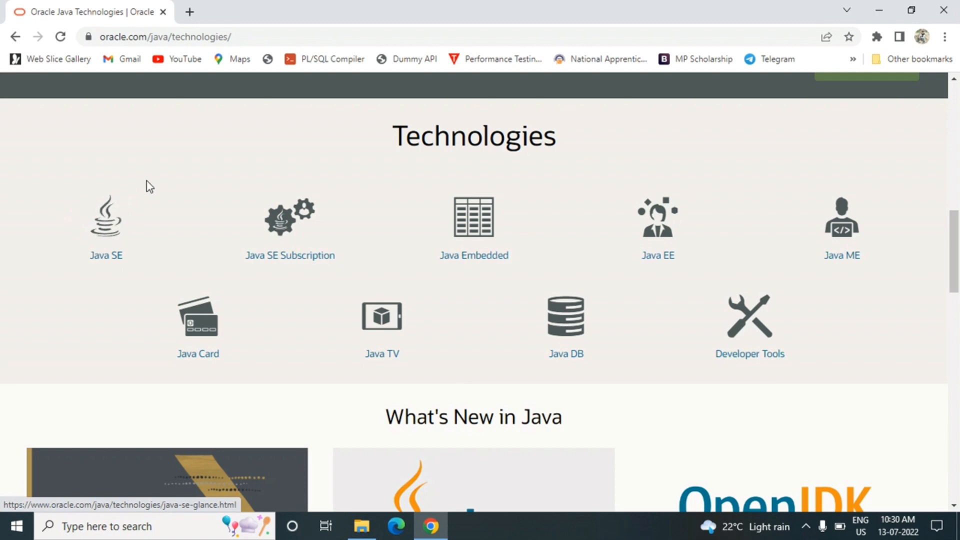
click(107, 229)
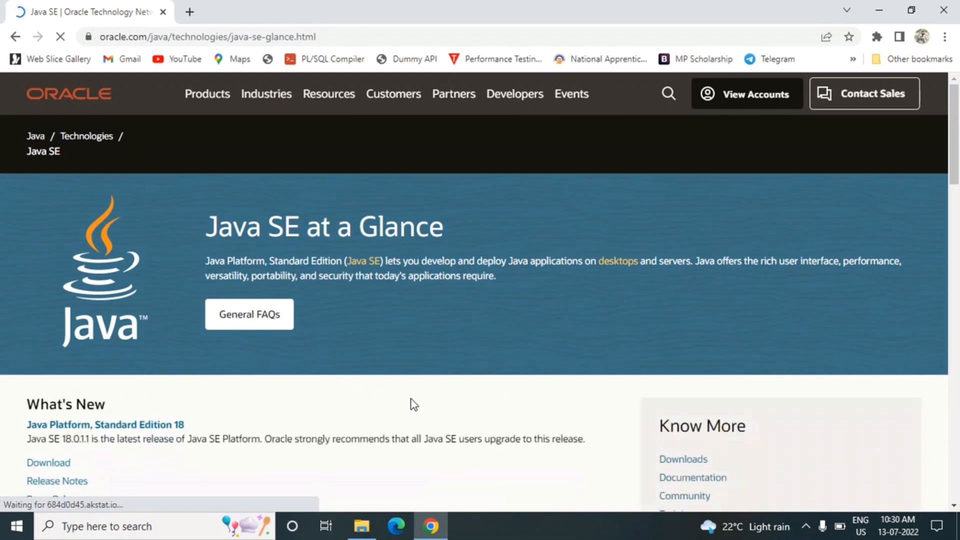
Step: Open the downloads for Java Platform, Standard Edition 8 from the Java SE at a Glance page
scroll(414, 404, down, 5)
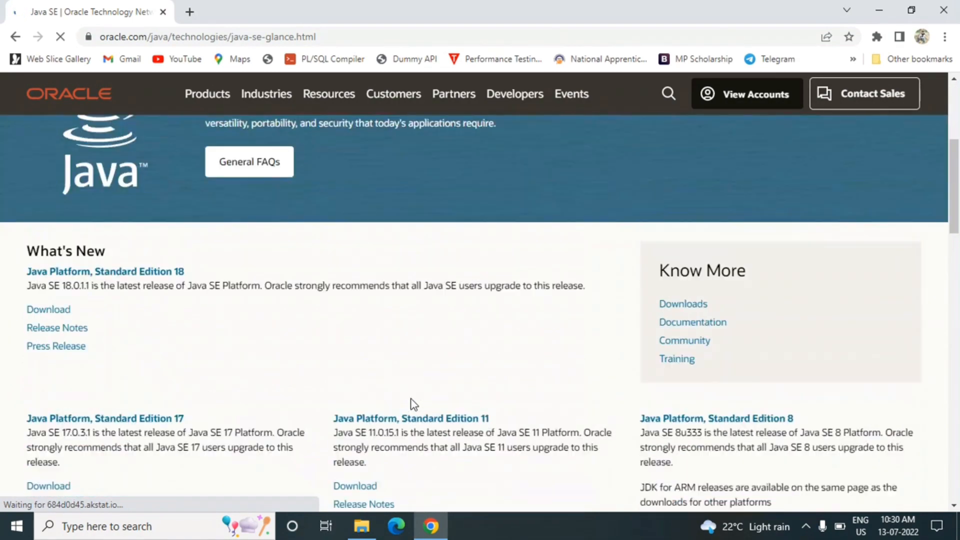
scroll(414, 404, down, 3)
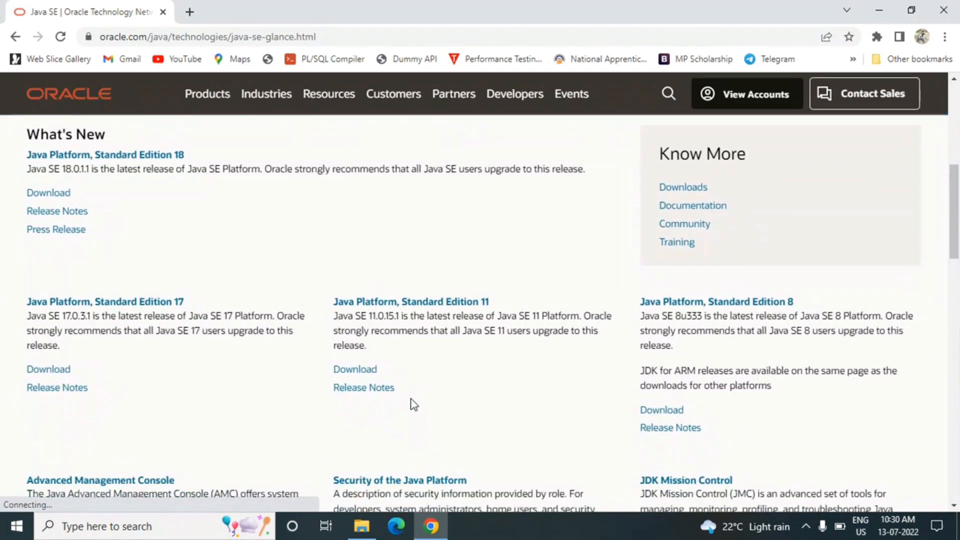
click(723, 307)
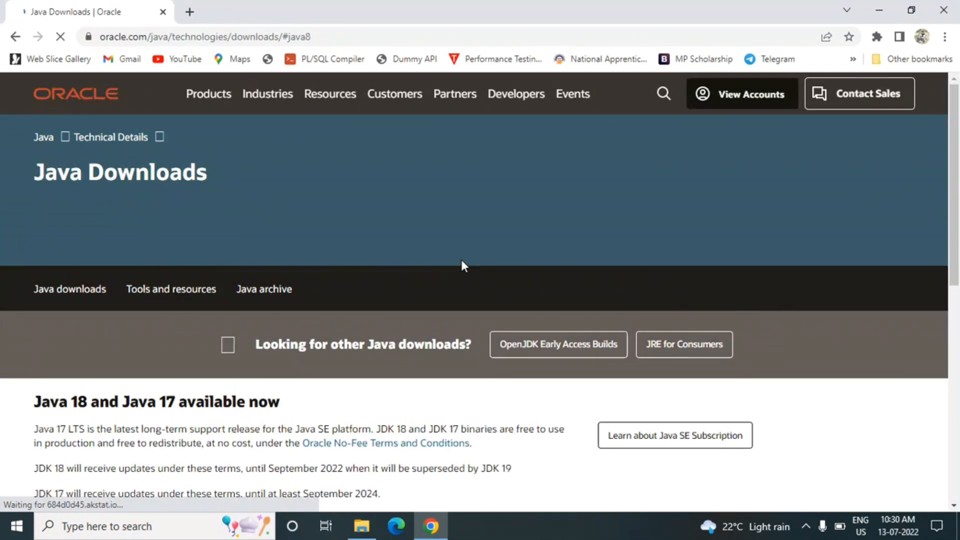
Step: Find the JDK 8u333 downloads on the Java Downloads page and show the Windows installers
scroll(462, 260, down, 5)
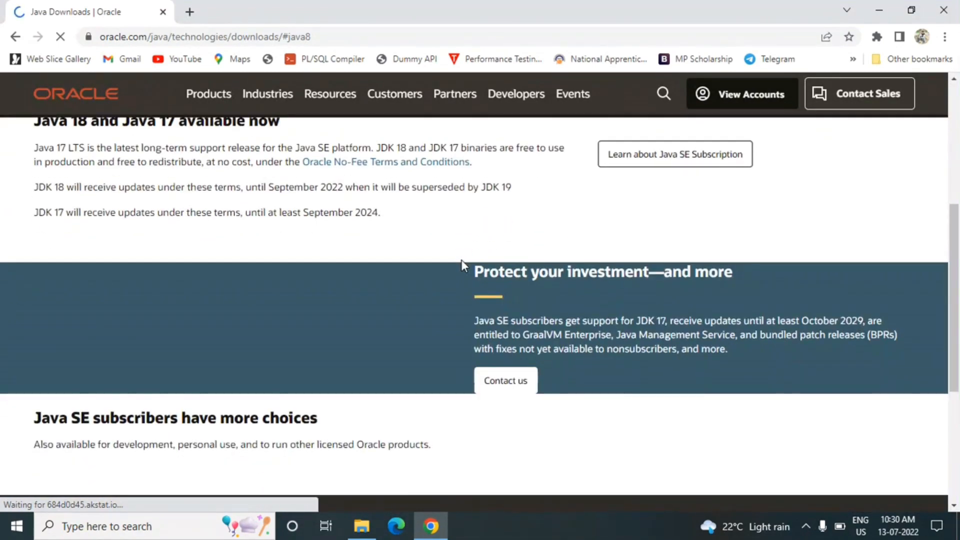
scroll(461, 260, down, 3)
scroll(461, 260, up, 7)
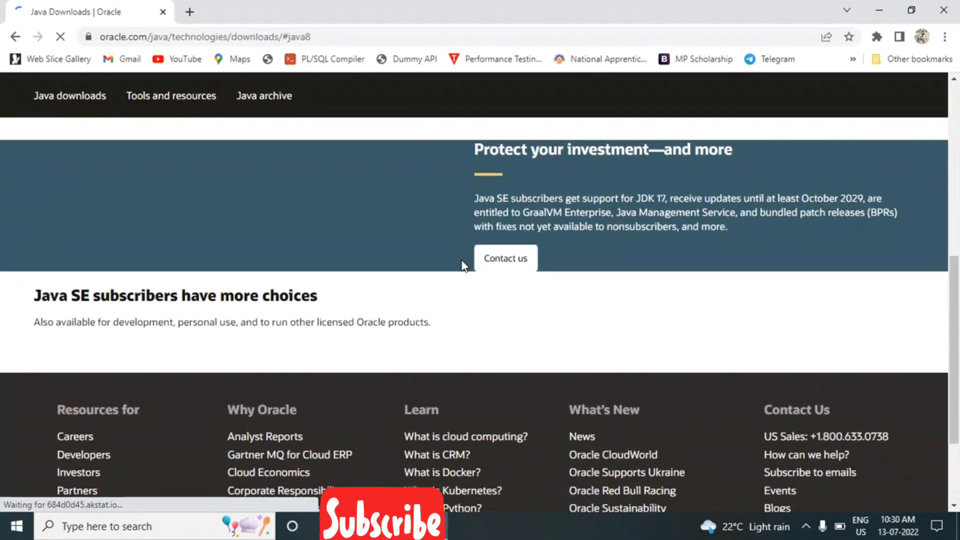
scroll(462, 261, down, 20)
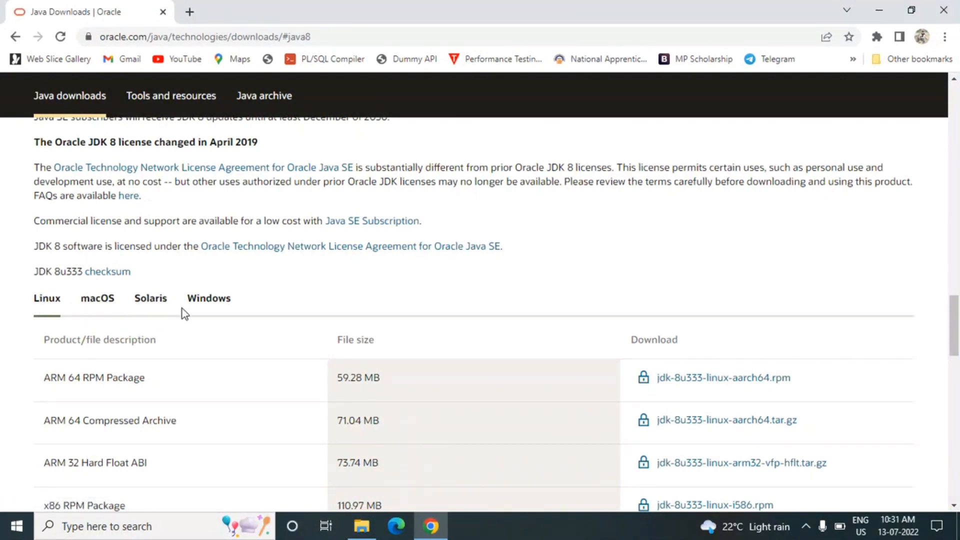
click(215, 308)
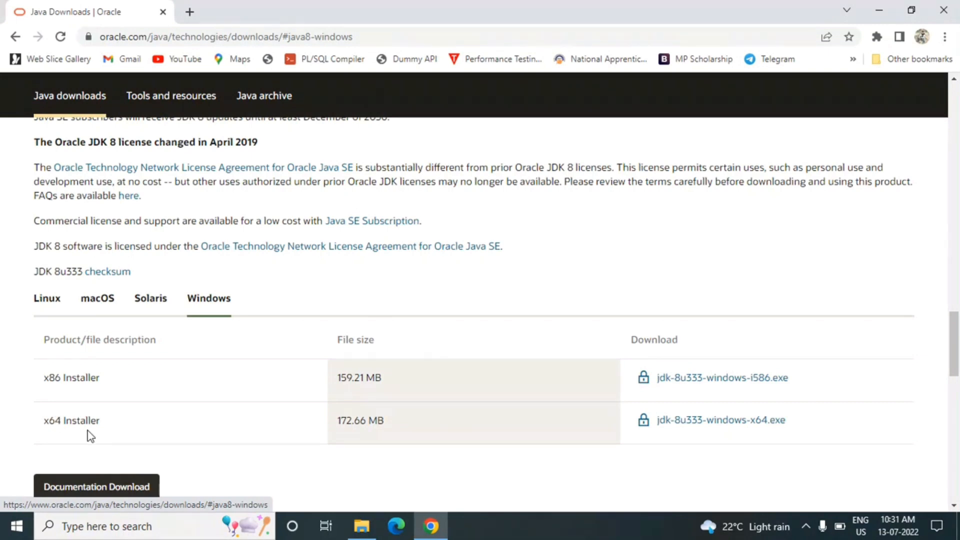
Step: Search Windows for "system", check the computer's system type in the device specifications, and close Settings
click(83, 525)
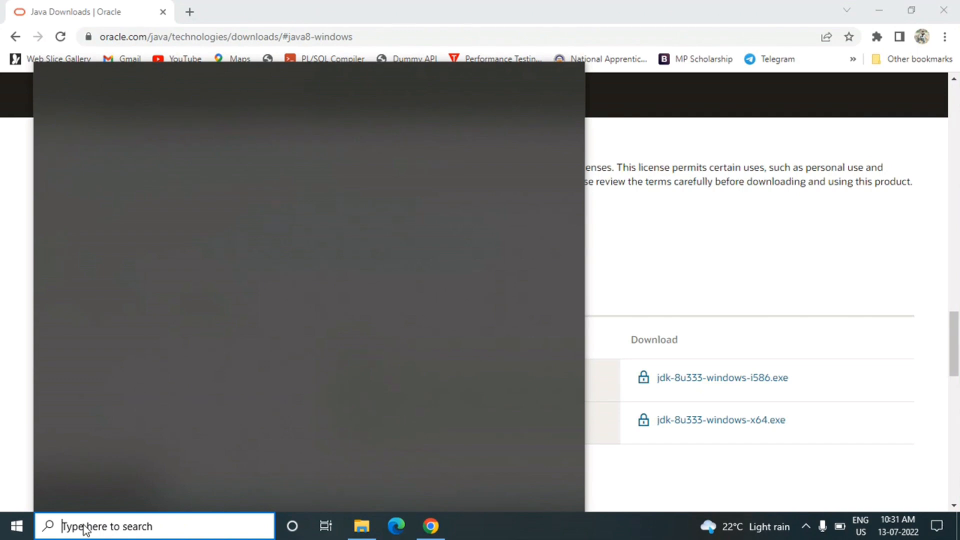
text(syste)
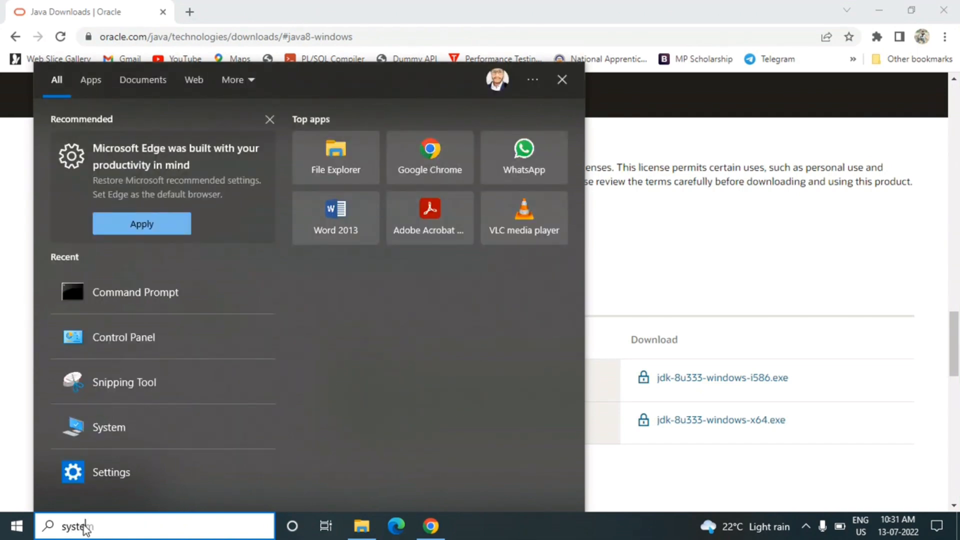
text(m)
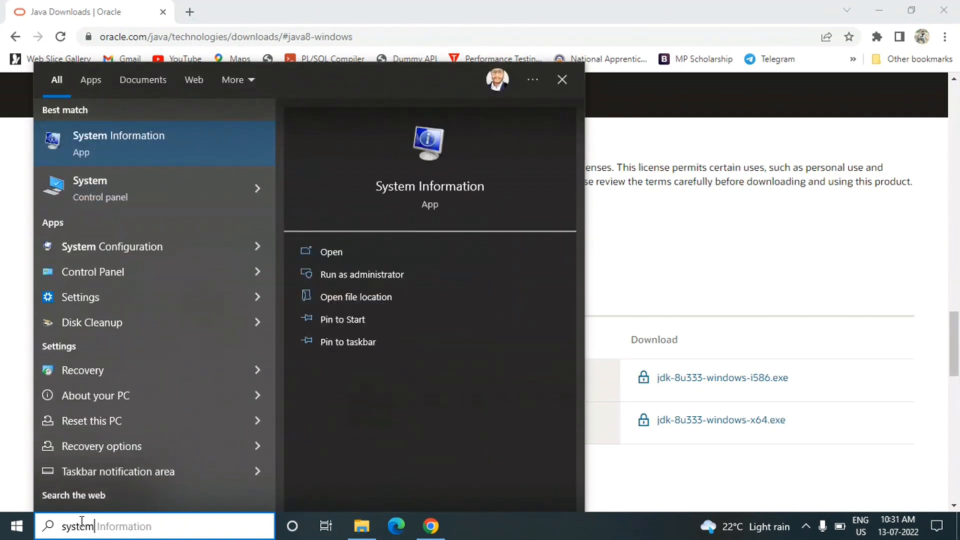
click(116, 199)
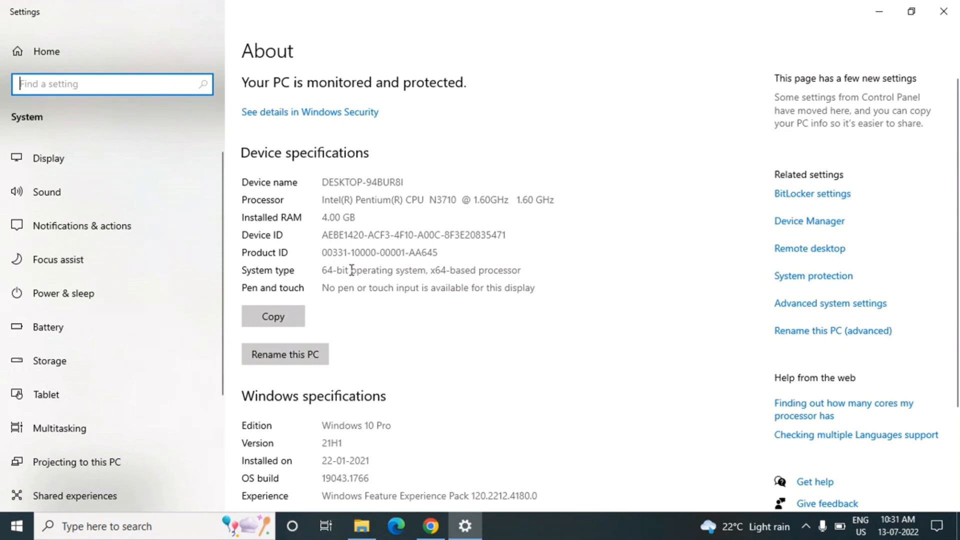
drag(351, 270, 327, 270)
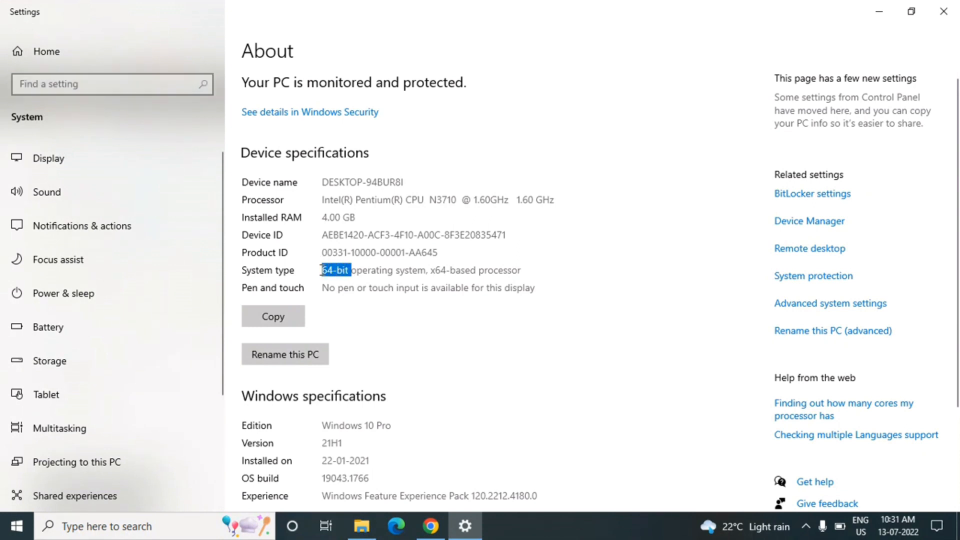
click(944, 14)
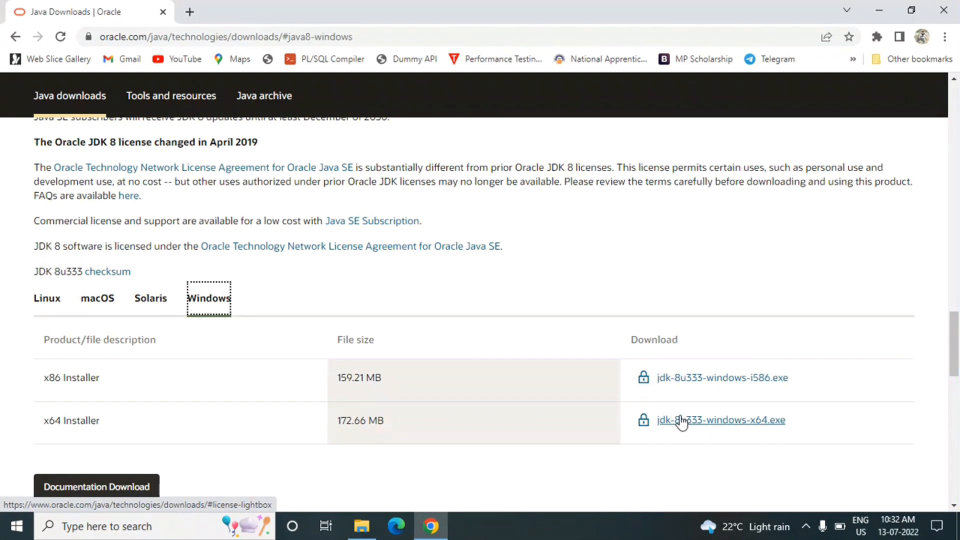
Step: Request the jdk-8u333-windows-x64.exe download and accept the Oracle Technology Network License Agreement for Oracle Java SE
click(708, 423)
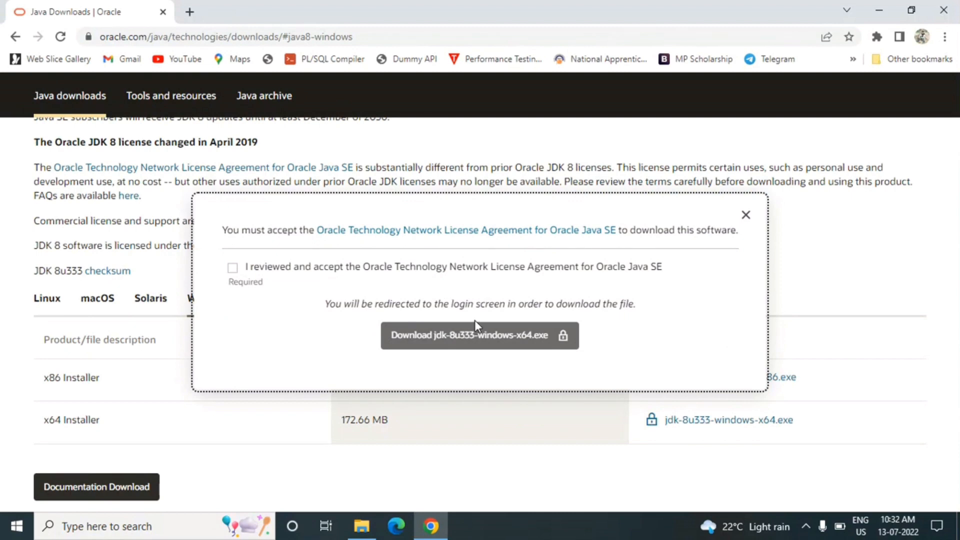
click(233, 270)
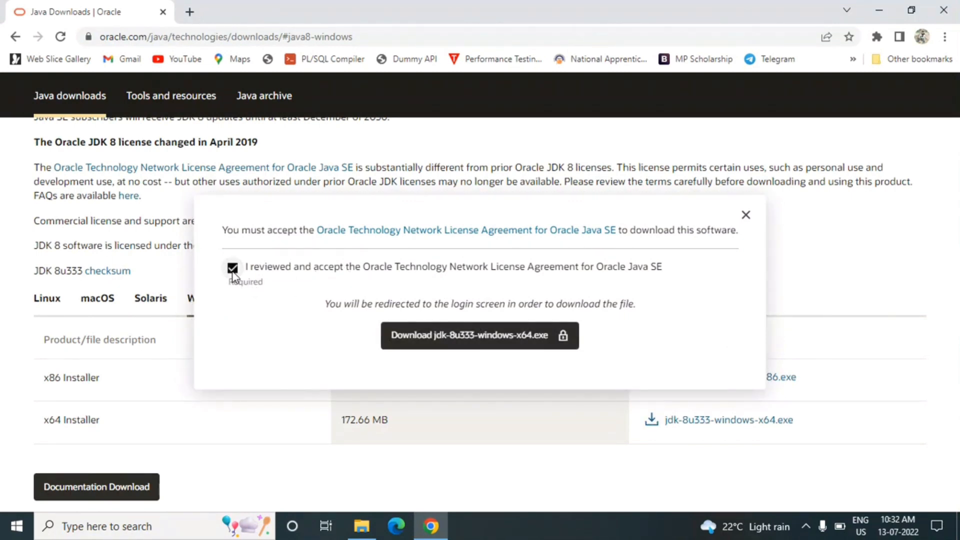
click(454, 336)
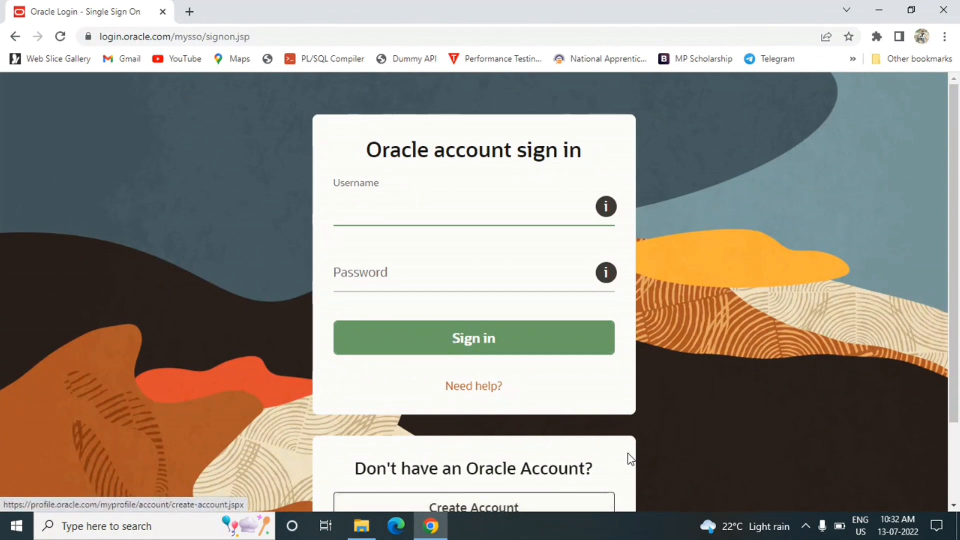
Step: Sign in to the Oracle account with the username e-mail and account password to start the installer download
scroll(634, 455, down, 1)
scroll(633, 456, down, 2)
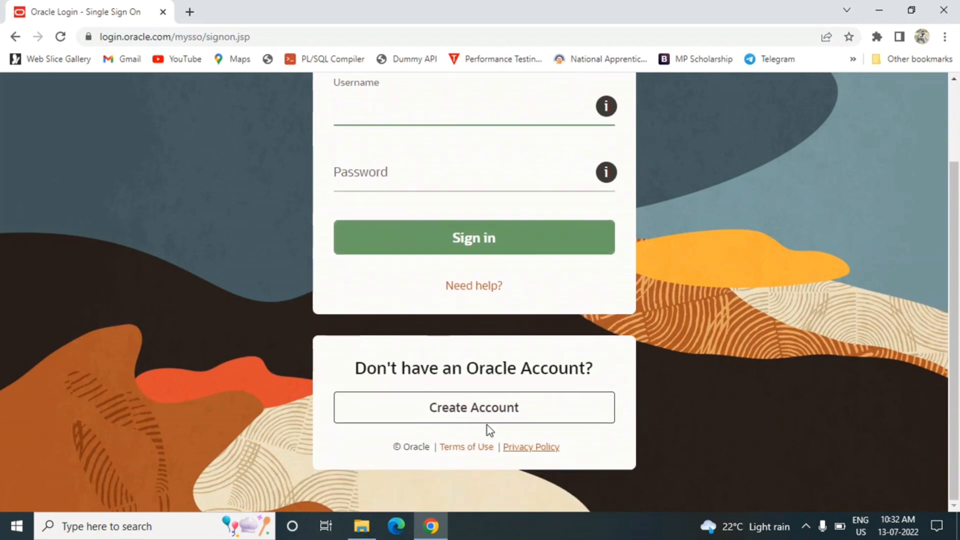
scroll(628, 398, up, 2)
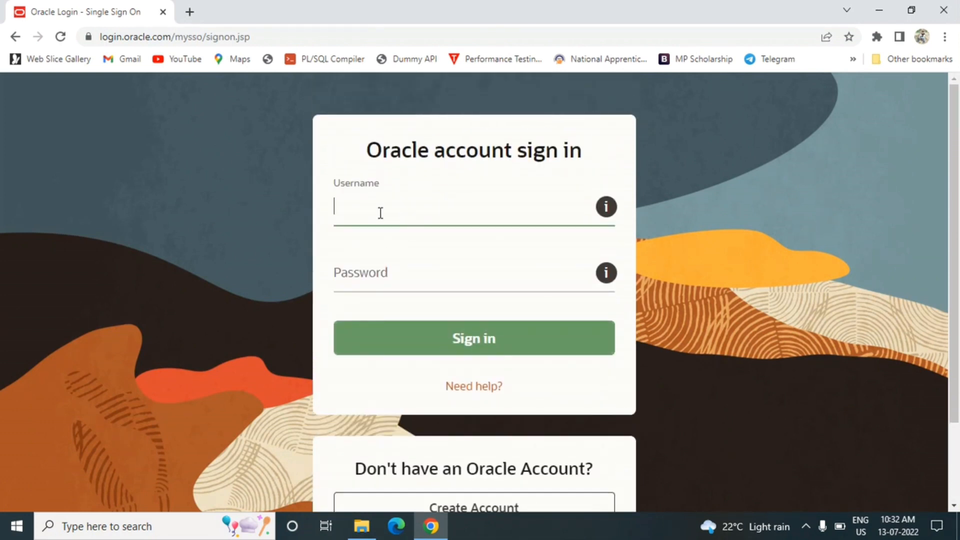
text(n)
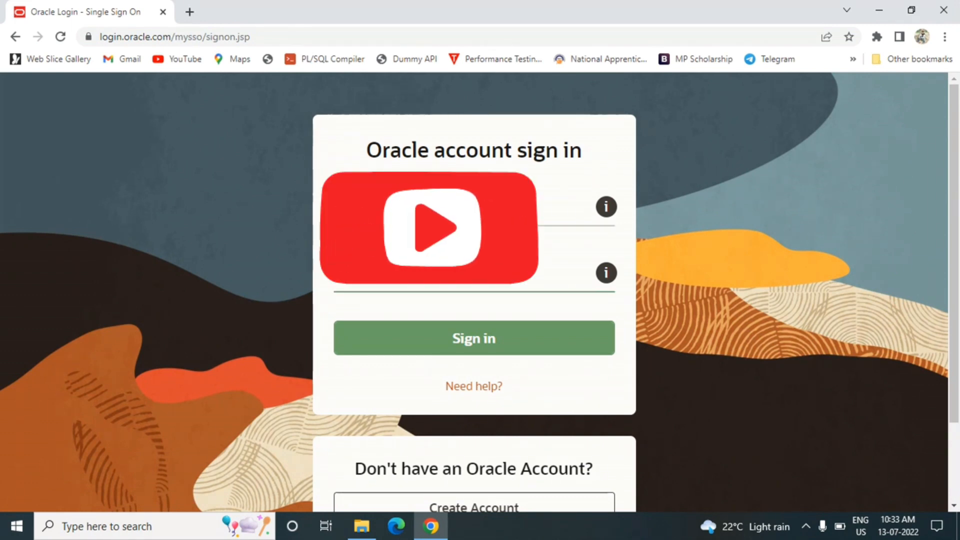
click(475, 353)
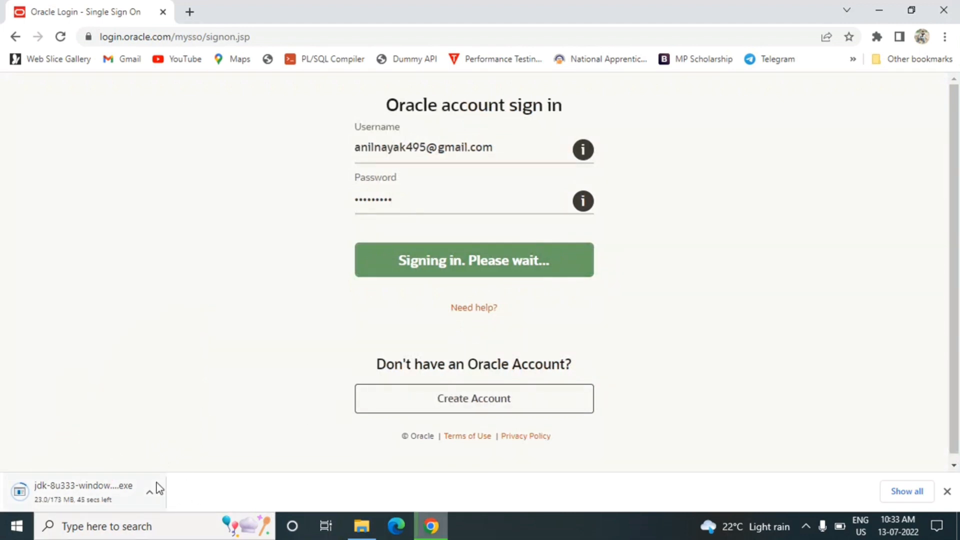
Step: Pause the JDK download and open the Downloads folder in a maximized File Explorer window
click(150, 494)
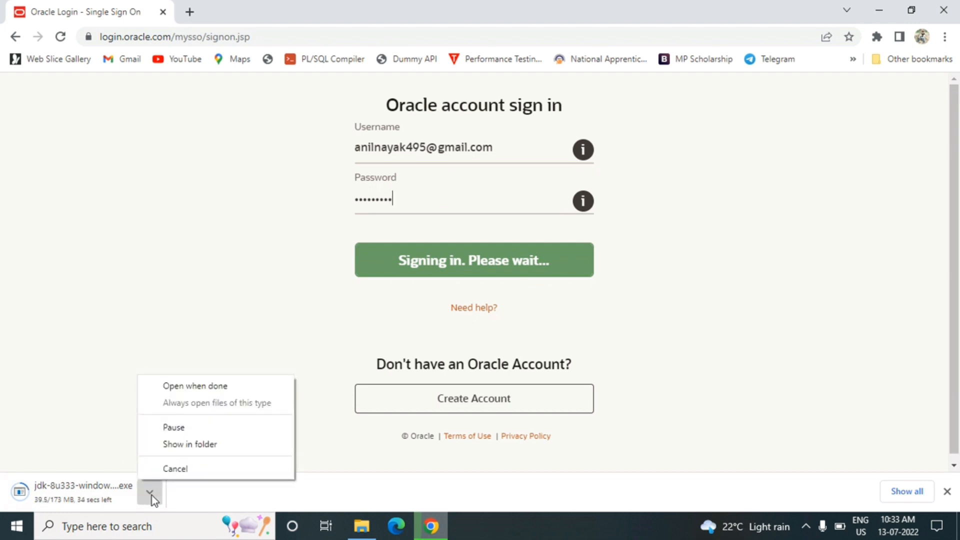
click(178, 429)
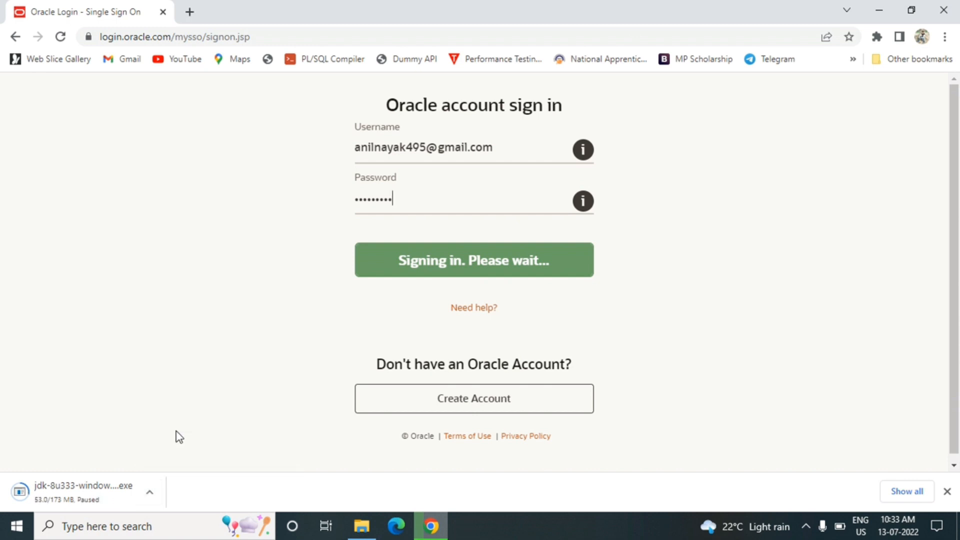
click(362, 526)
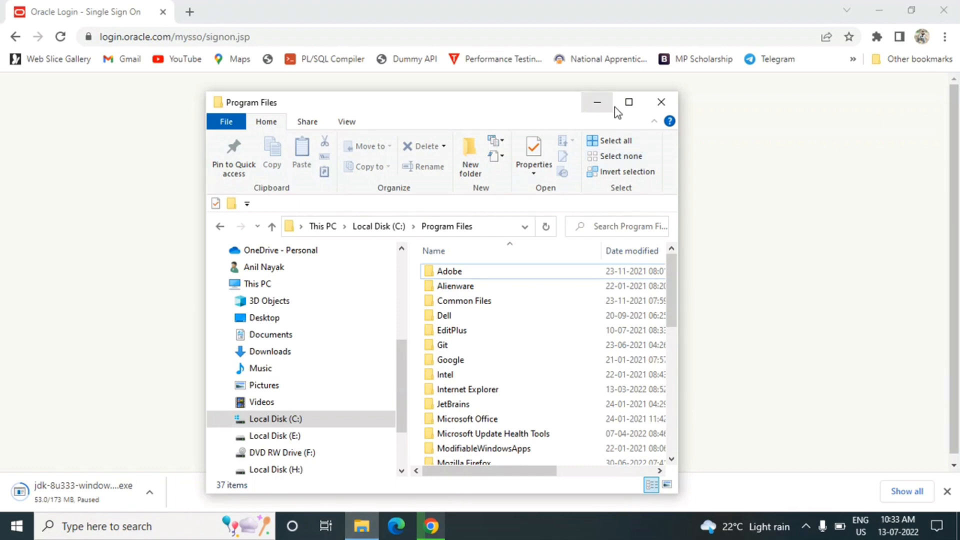
click(628, 103)
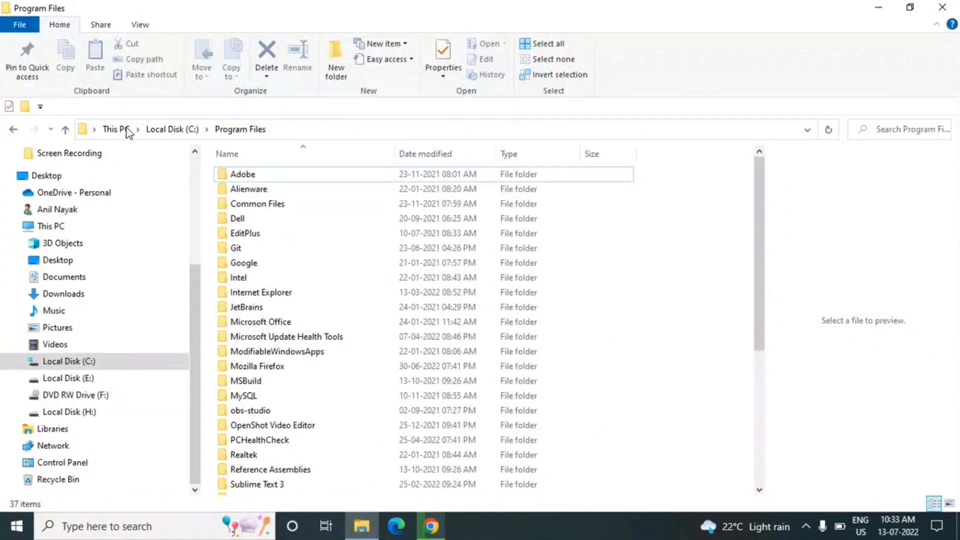
click(79, 296)
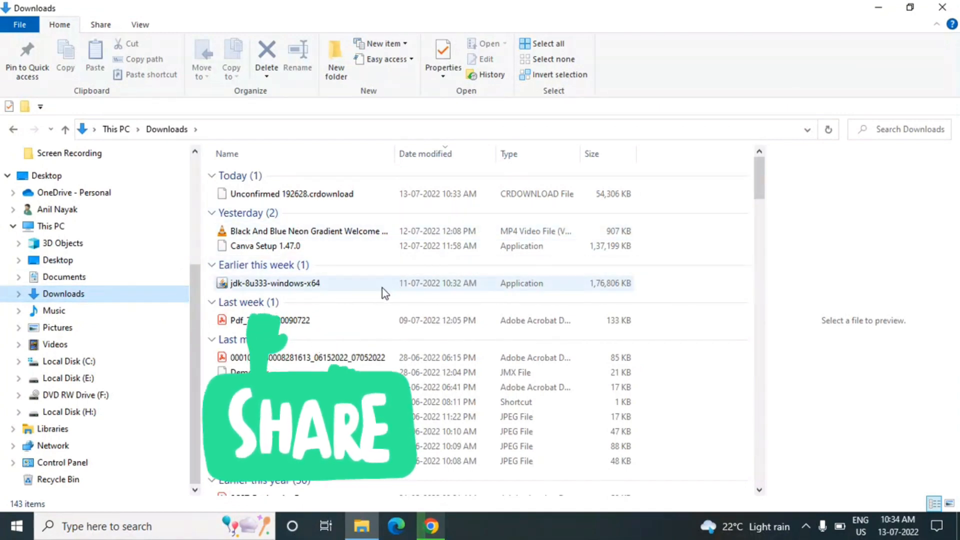
Step: Run the jdk-8u333-windows-x64 installer and install the JDK with default features to C:\Program Files\Java\jdk1.8.0_333\
click(328, 283)
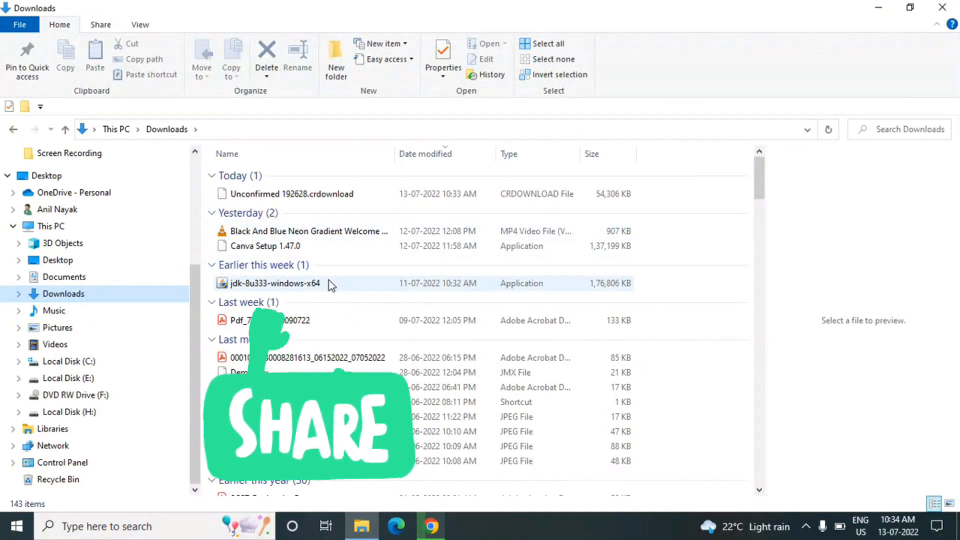
double_click(330, 283)
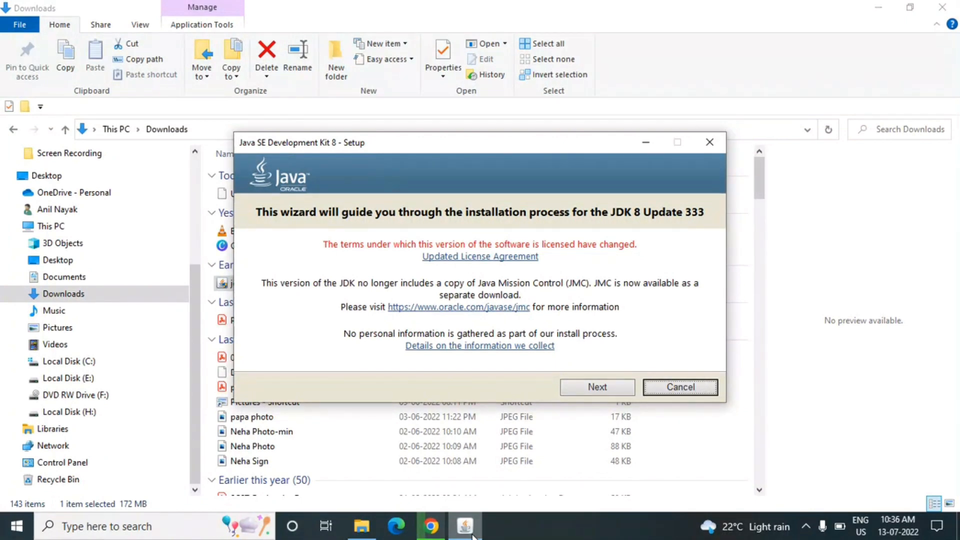
click(592, 389)
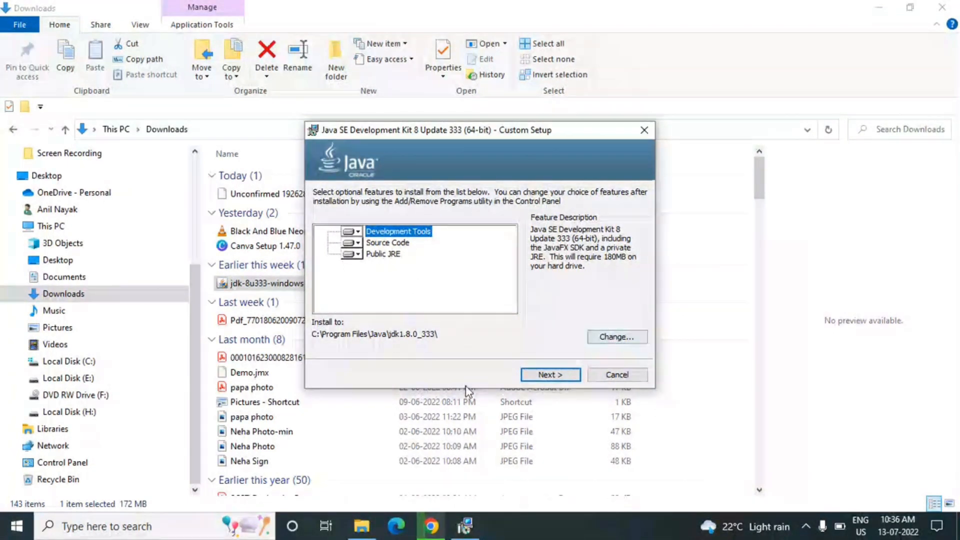
click(541, 376)
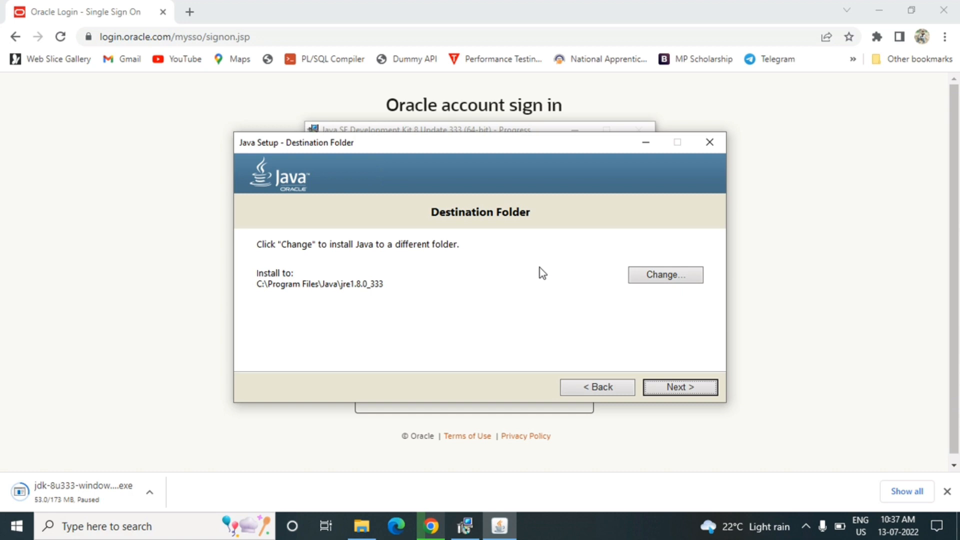
Step: Install the JRE to C:\Program Files\Java\jre1.8.0_333 and close the completed Java SE Development Kit setup
click(680, 387)
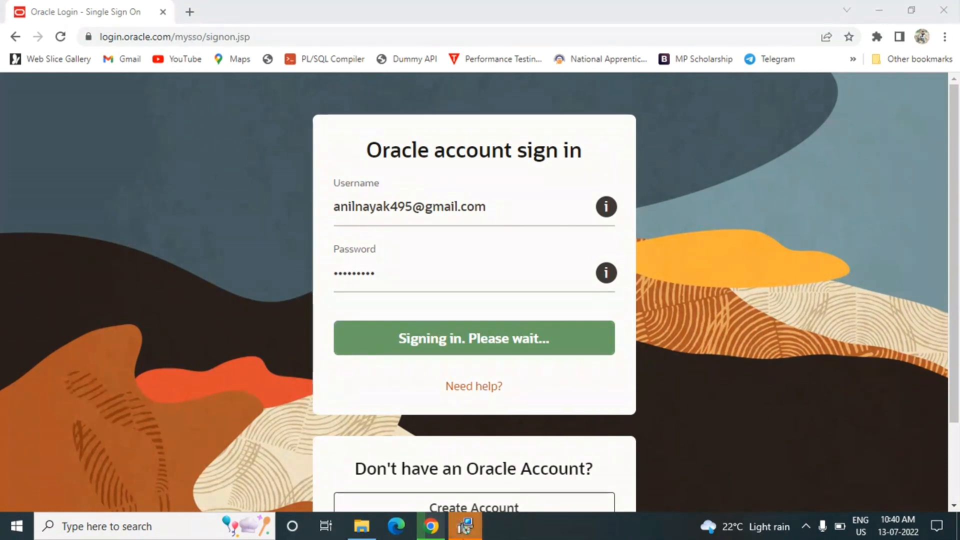
click(468, 534)
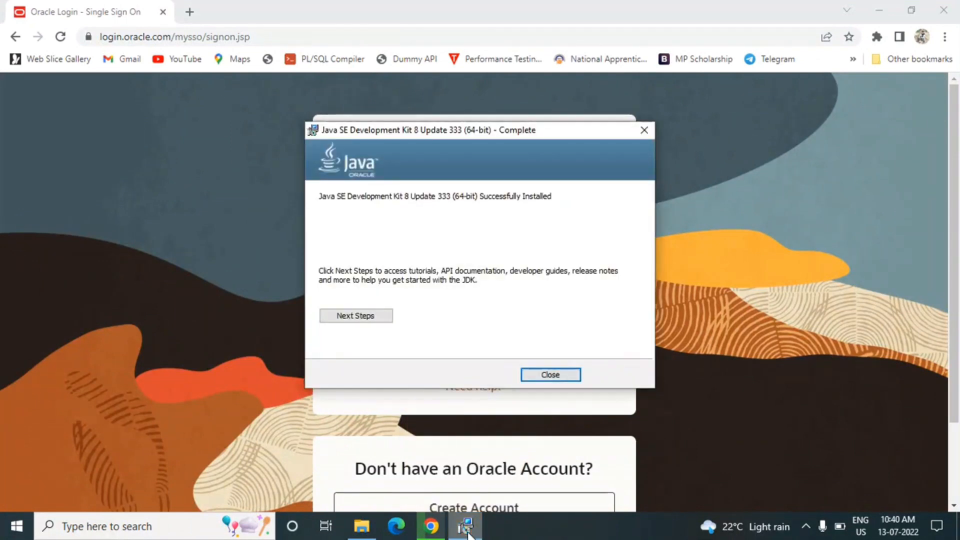
click(547, 377)
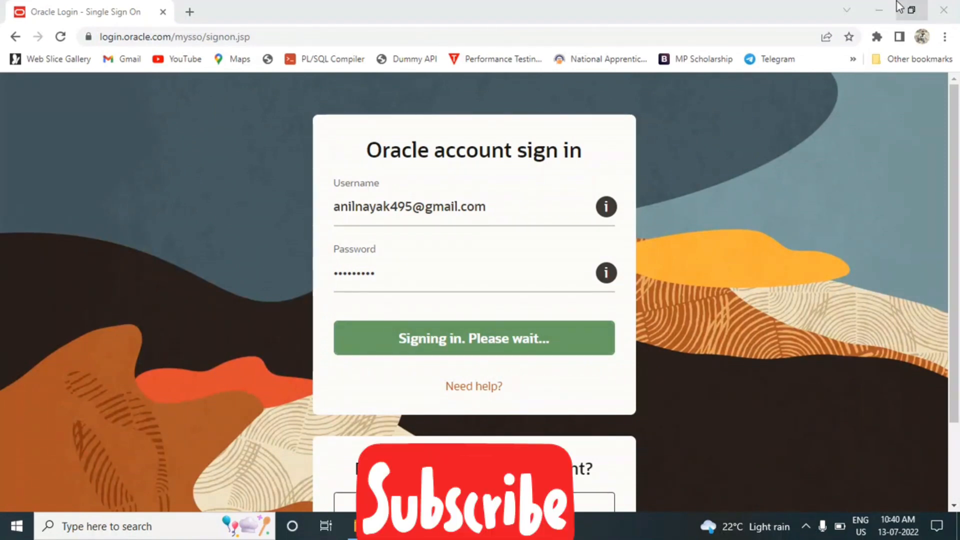
Step: Check the installed Java version with java -version in a Command Prompt window, then minimize that window
click(880, 4)
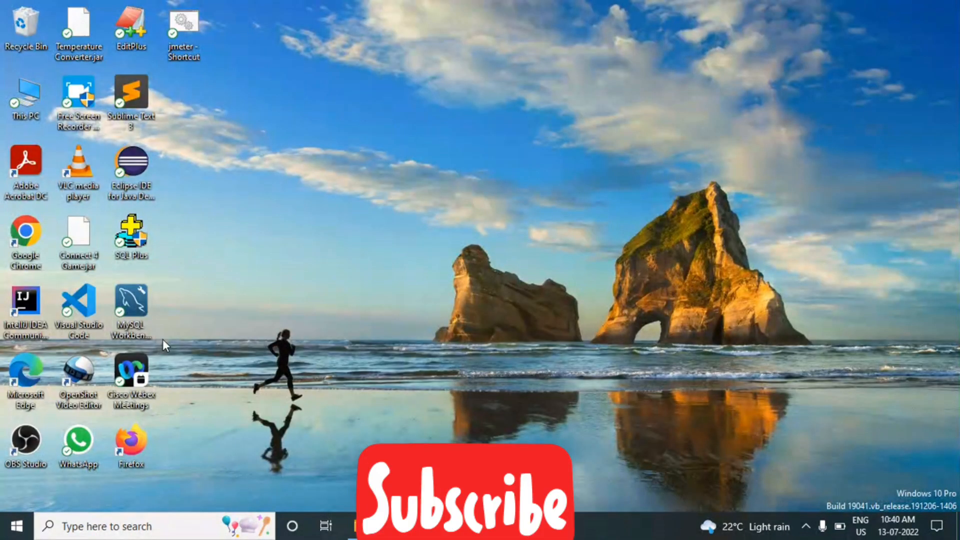
click(103, 534)
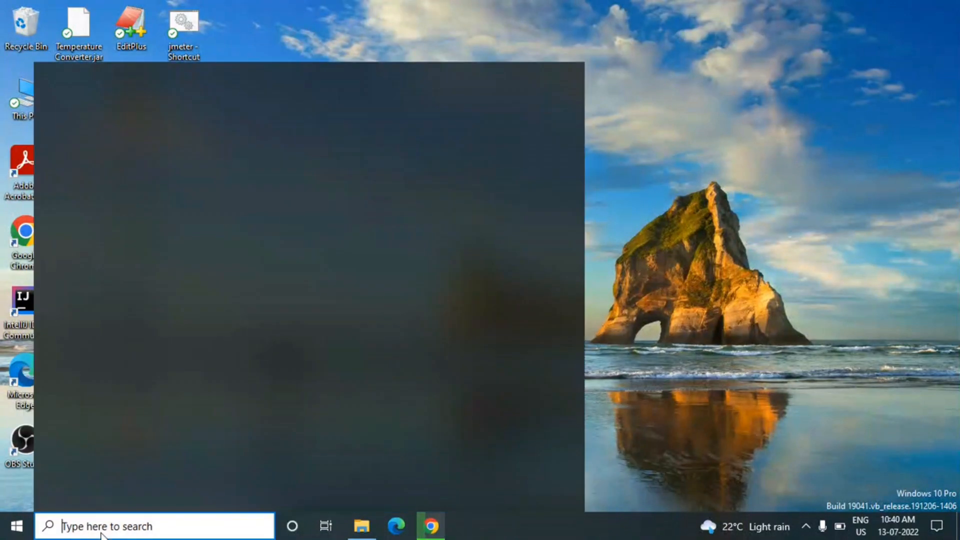
text(cmd)
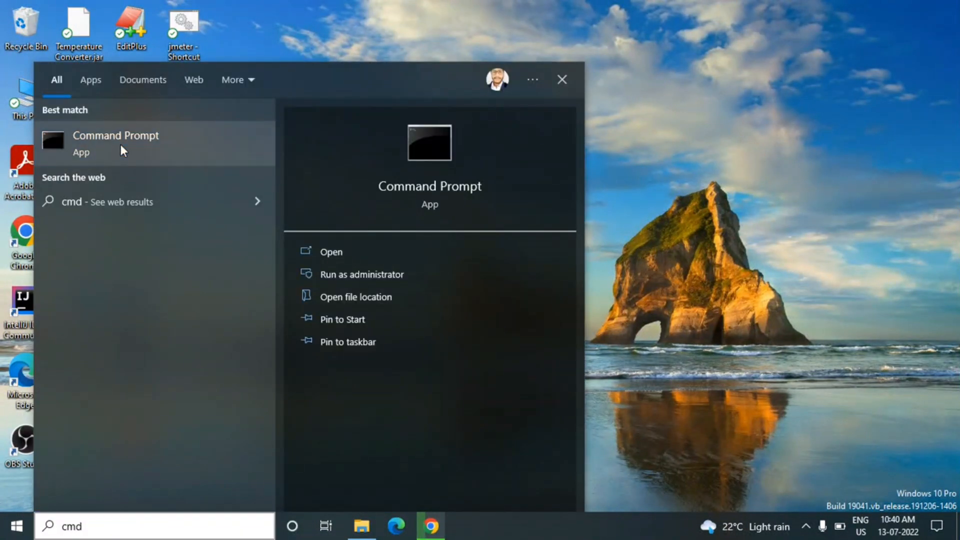
click(120, 144)
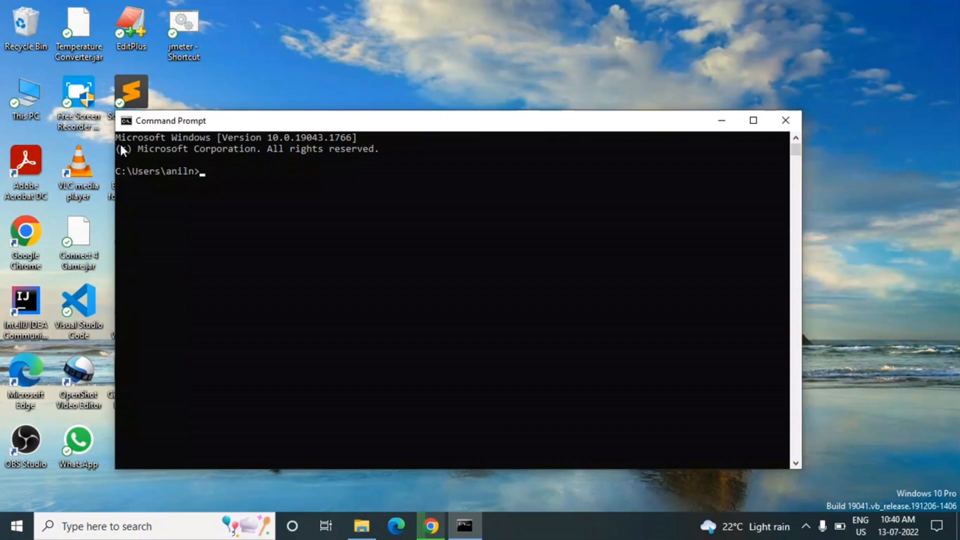
text(java -version)
key(Return)
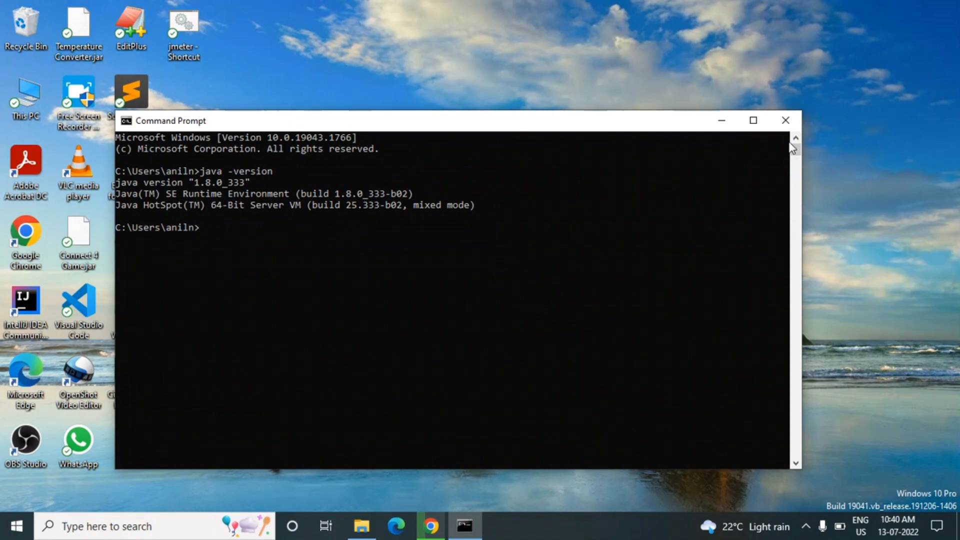
click(720, 119)
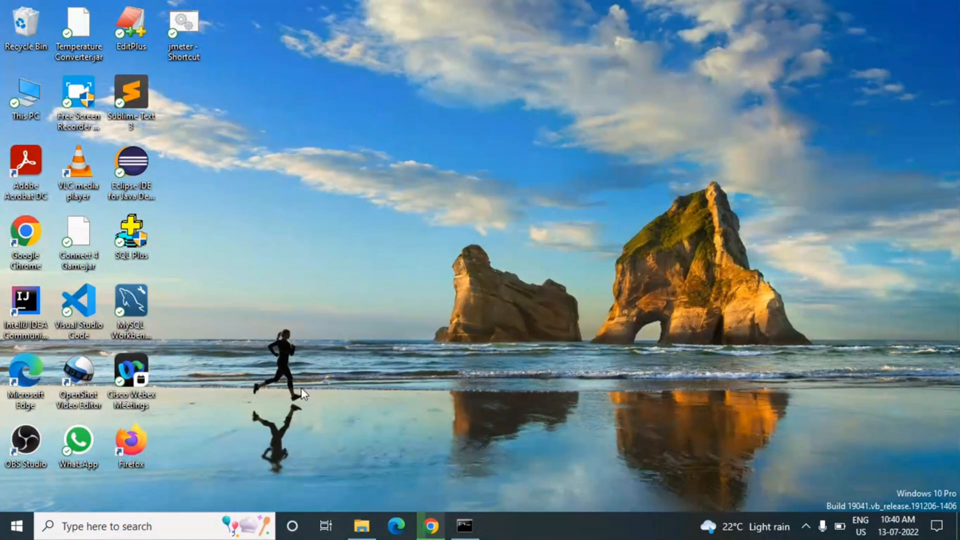
Step: Open the System page from Control Panel's System and Security category
click(95, 526)
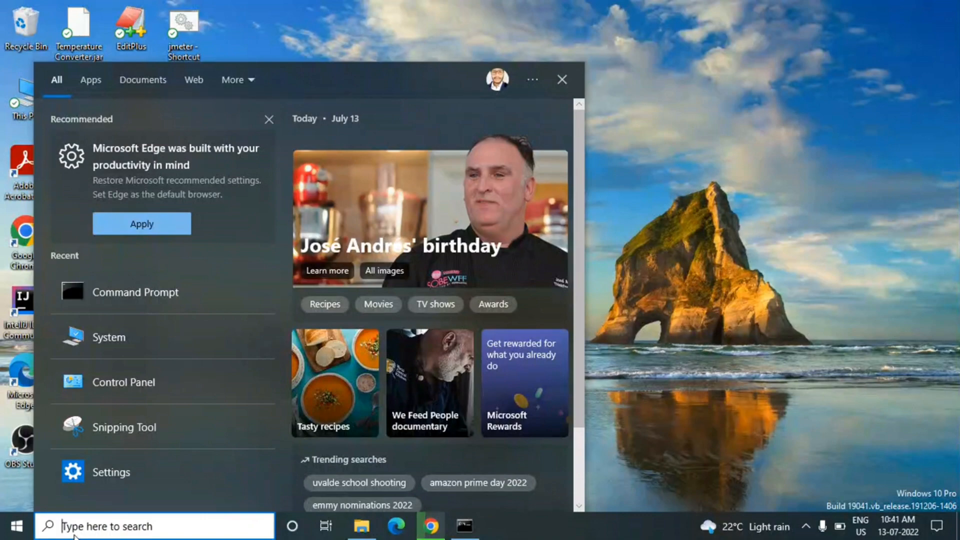
text(control)
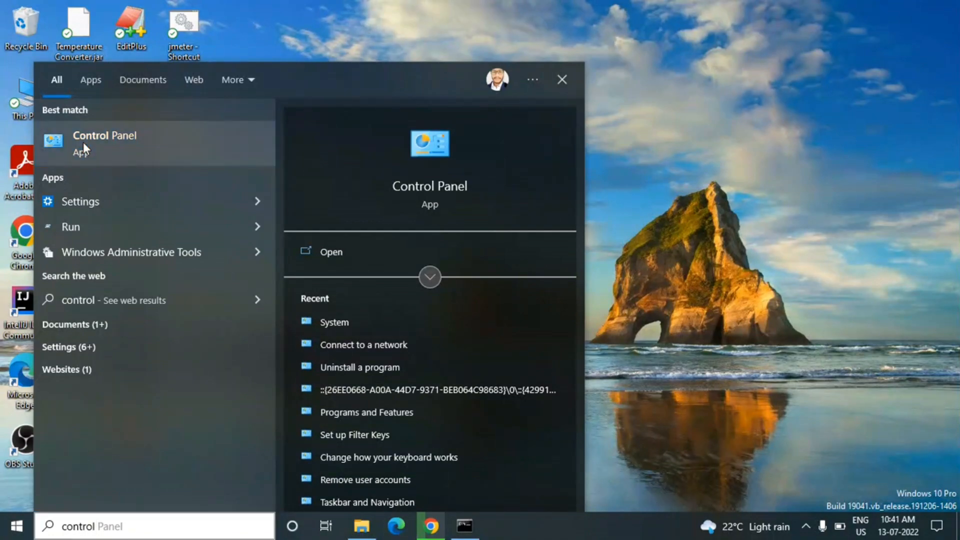
click(83, 142)
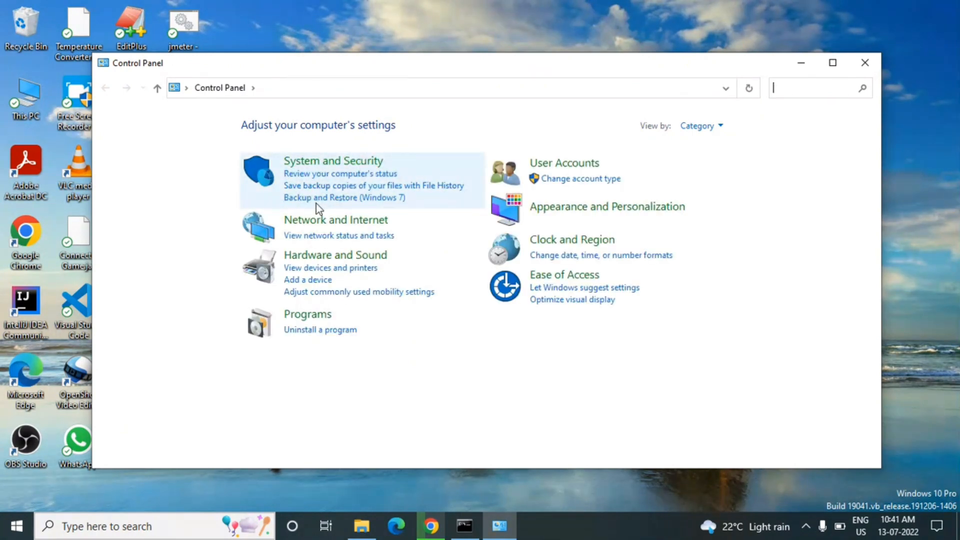
click(331, 162)
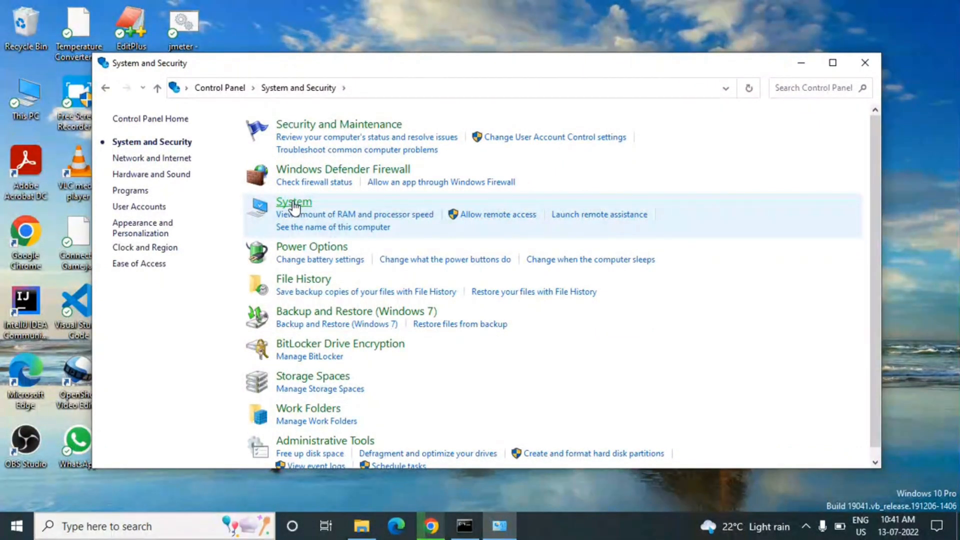
click(294, 203)
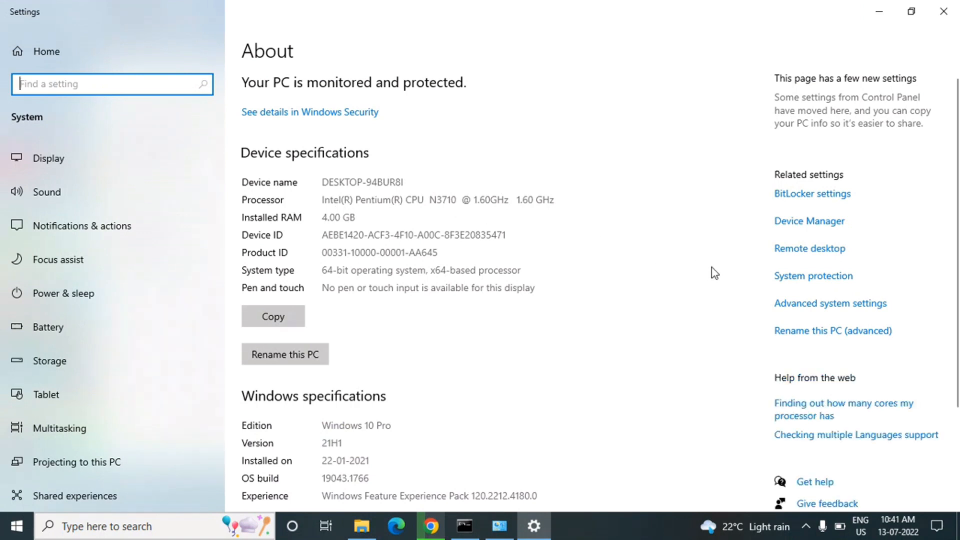
Step: Open the system Path variable for editing through the advanced system settings' Environment Variables
click(793, 307)
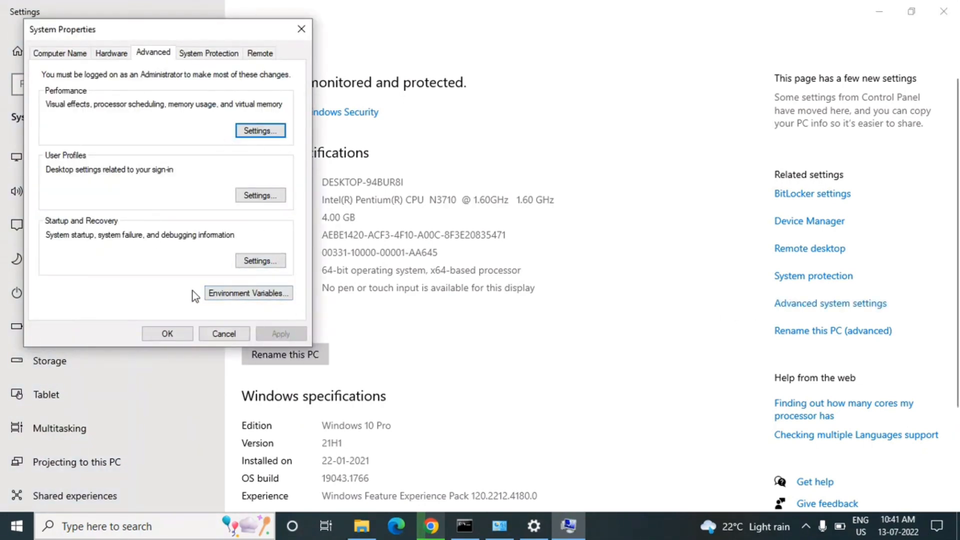
click(256, 298)
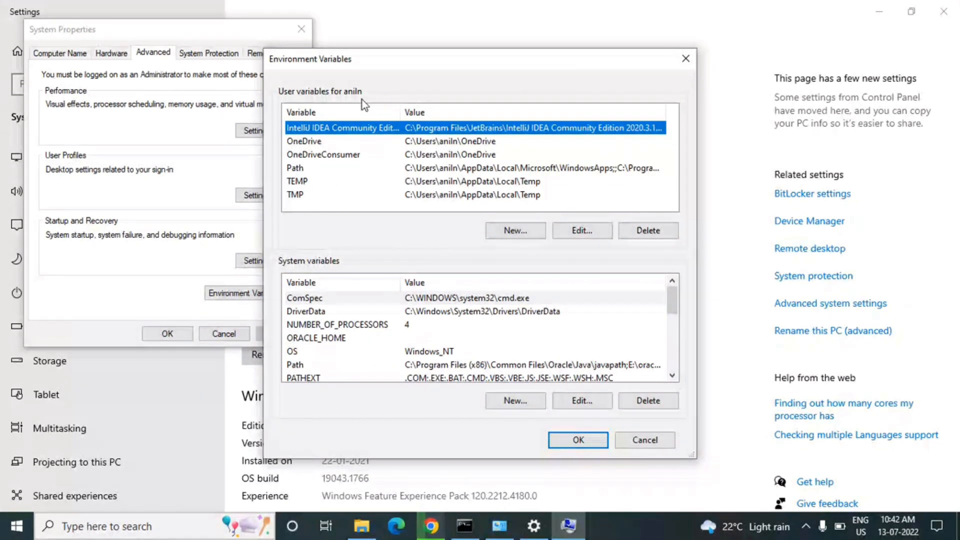
click(442, 371)
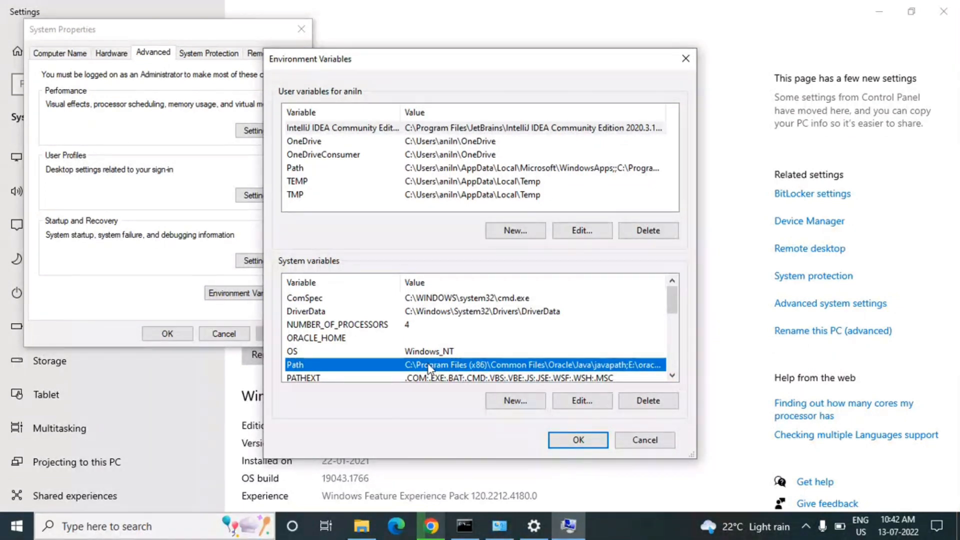
click(581, 403)
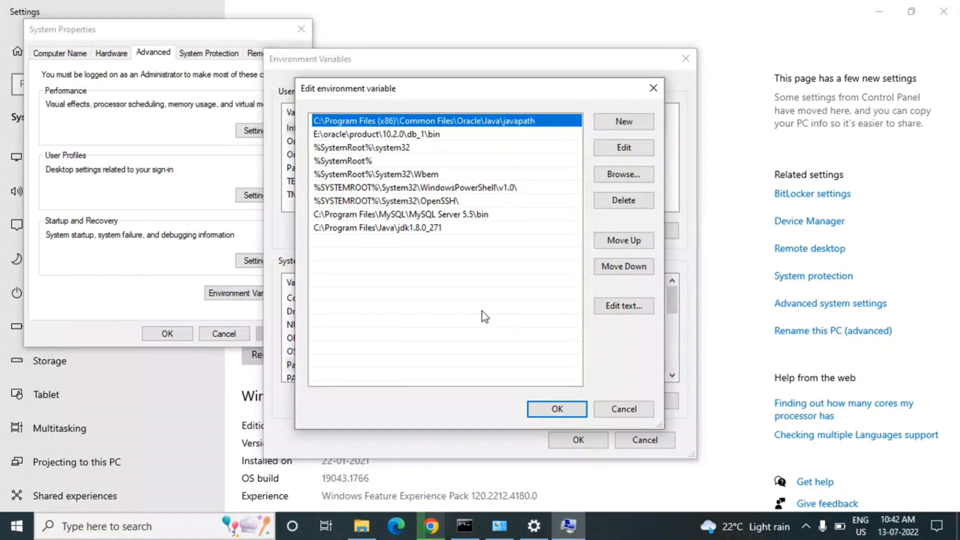
Step: Switch to File Explorer and open the folder C:\Program Files\Java\jdk1.8.0_333\bin
mouse_move(362, 530)
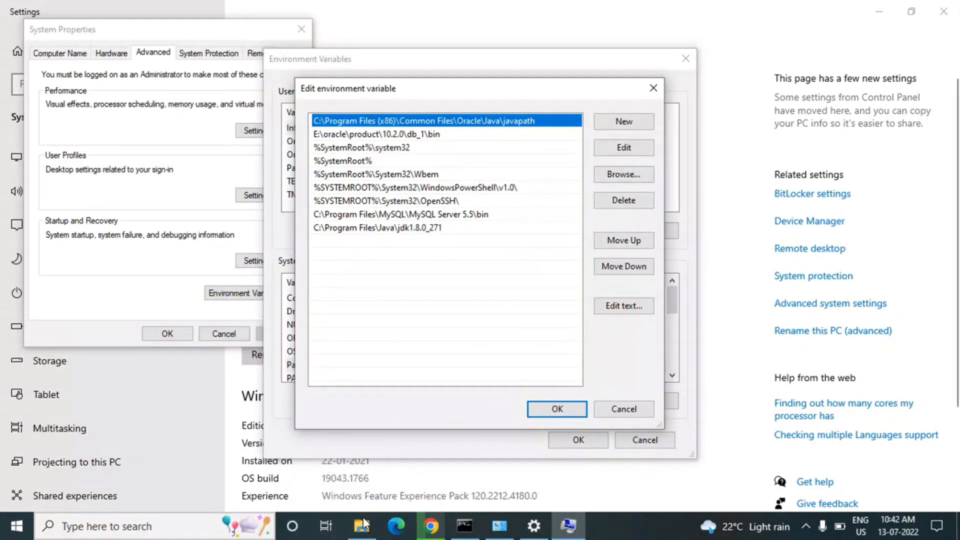
click(363, 527)
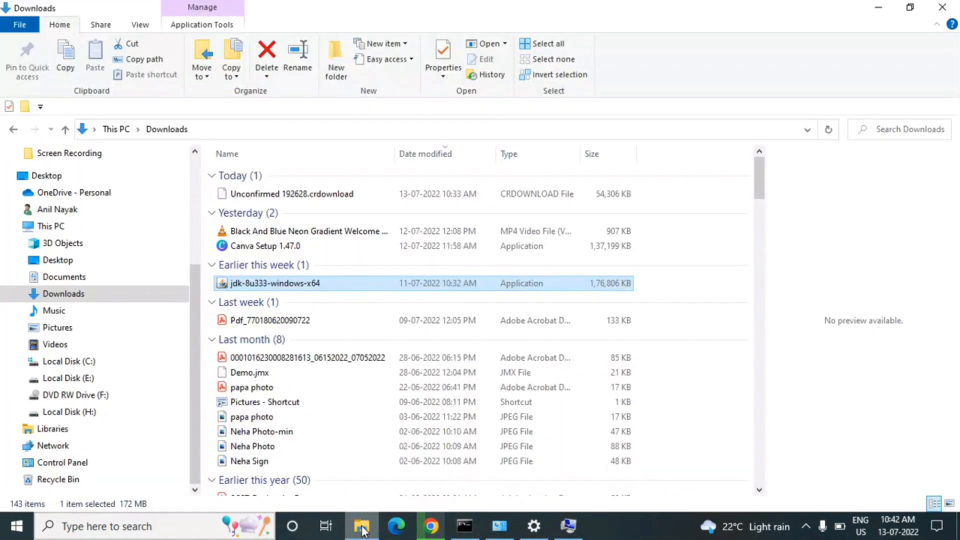
click(75, 362)
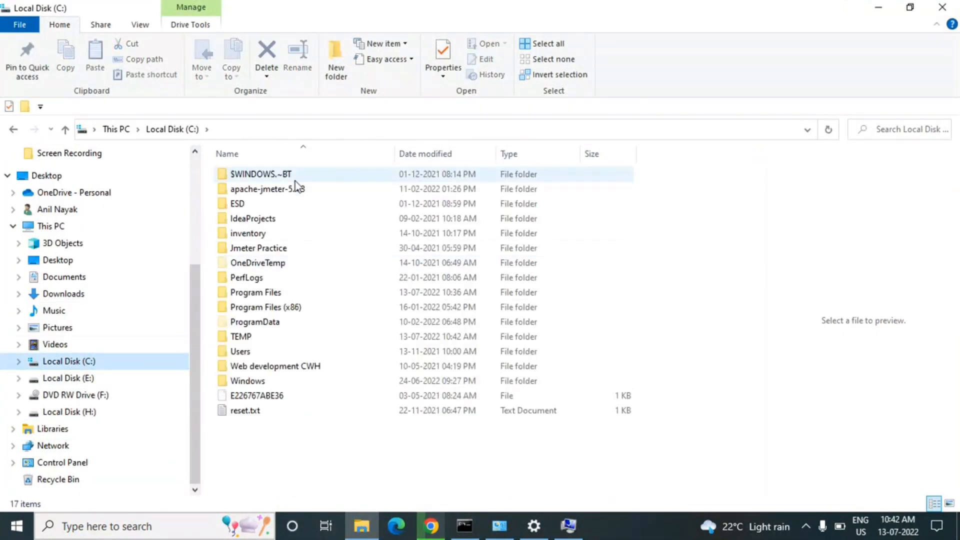
click(283, 293)
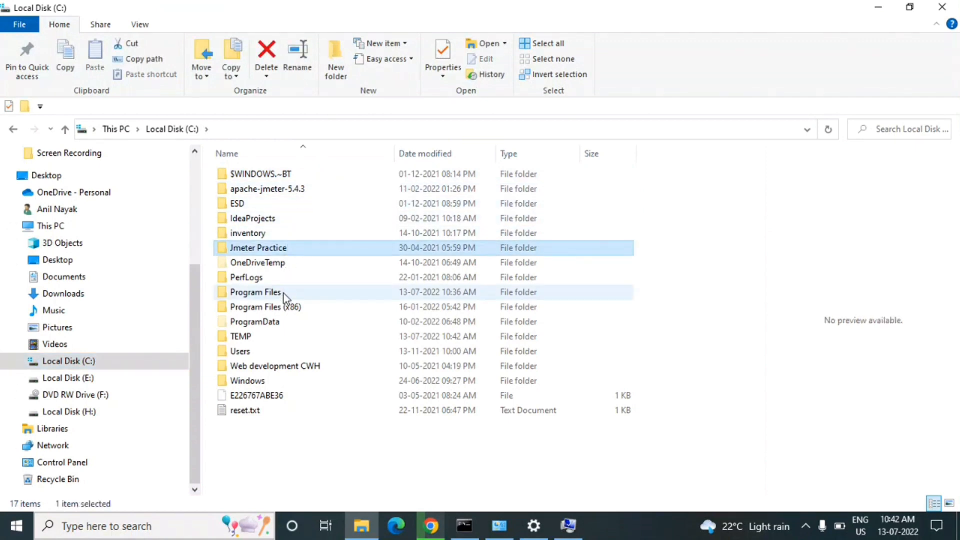
double_click(284, 293)
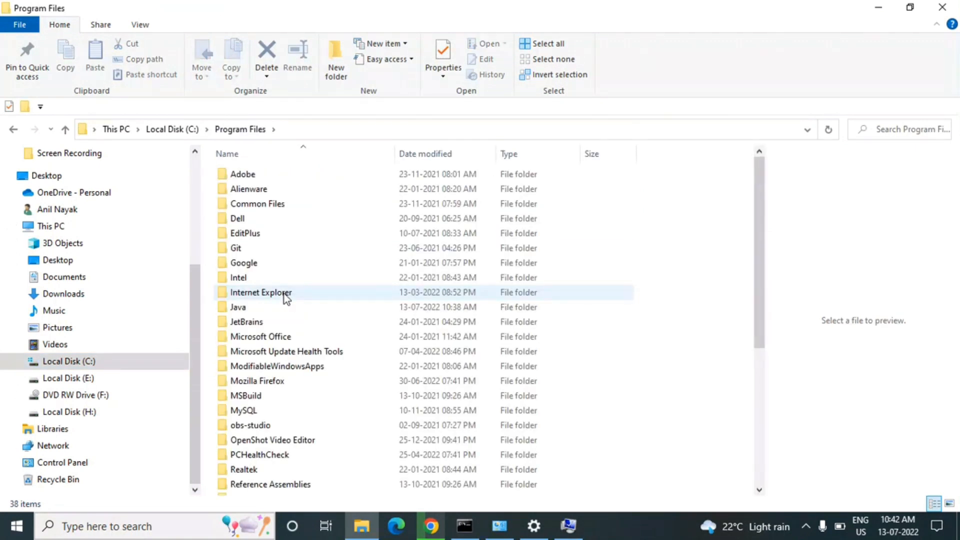
click(301, 313)
double_click(300, 313)
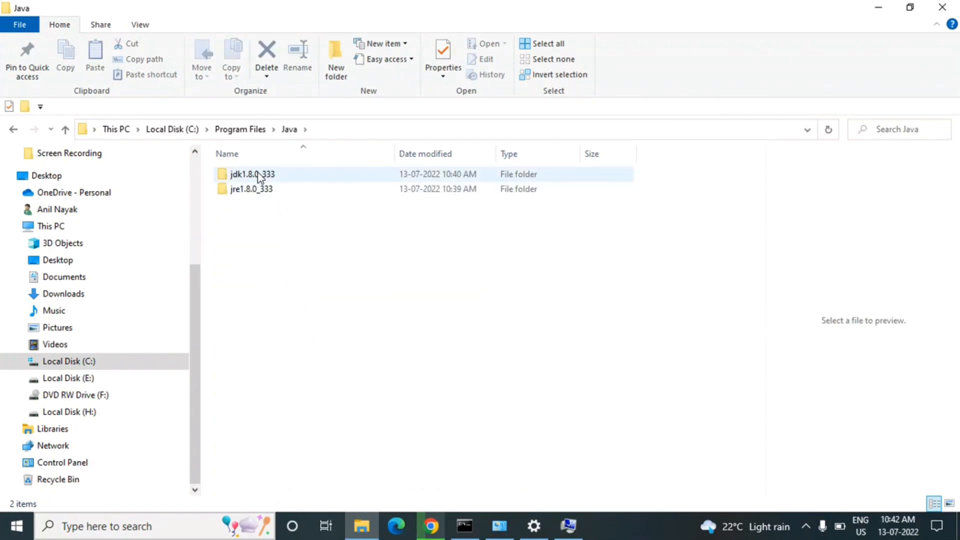
double_click(275, 173)
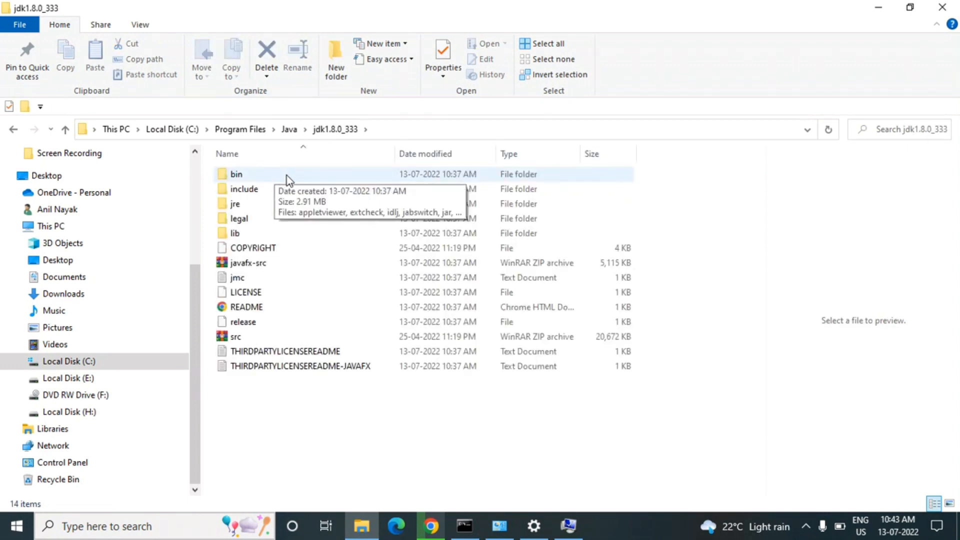
double_click(287, 180)
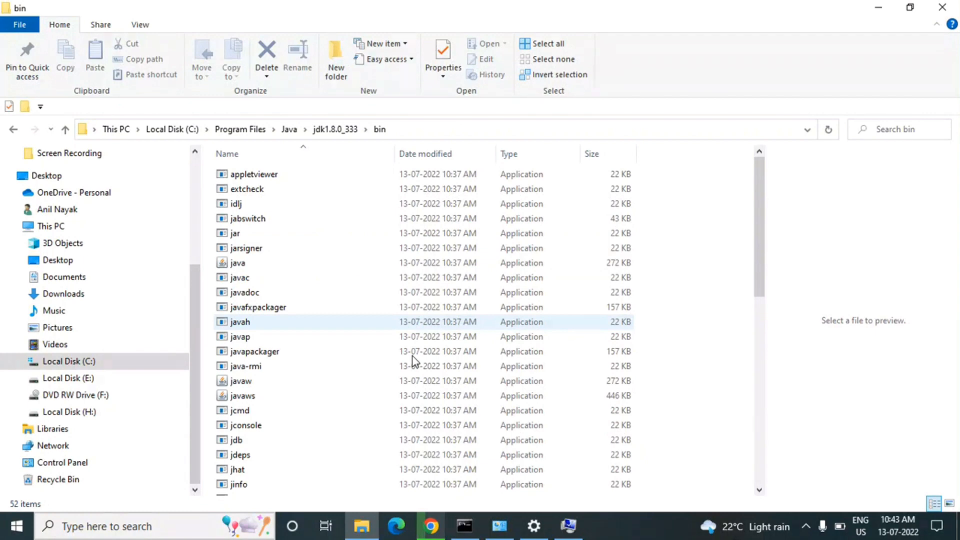
Step: Look through the JDK's bin folder contents and copy the folder's full path
scroll(413, 361, down, 2)
scroll(413, 360, down, 4)
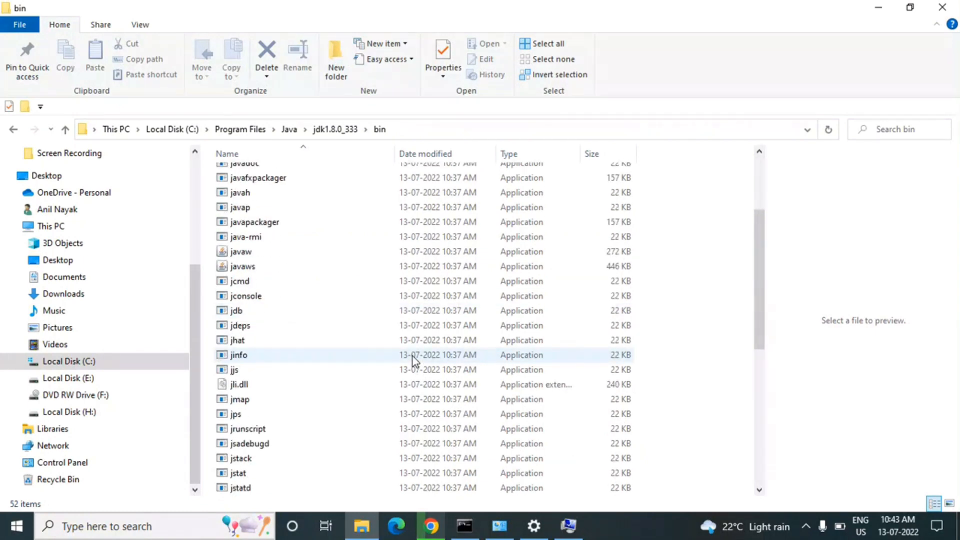
scroll(412, 356, up, 6)
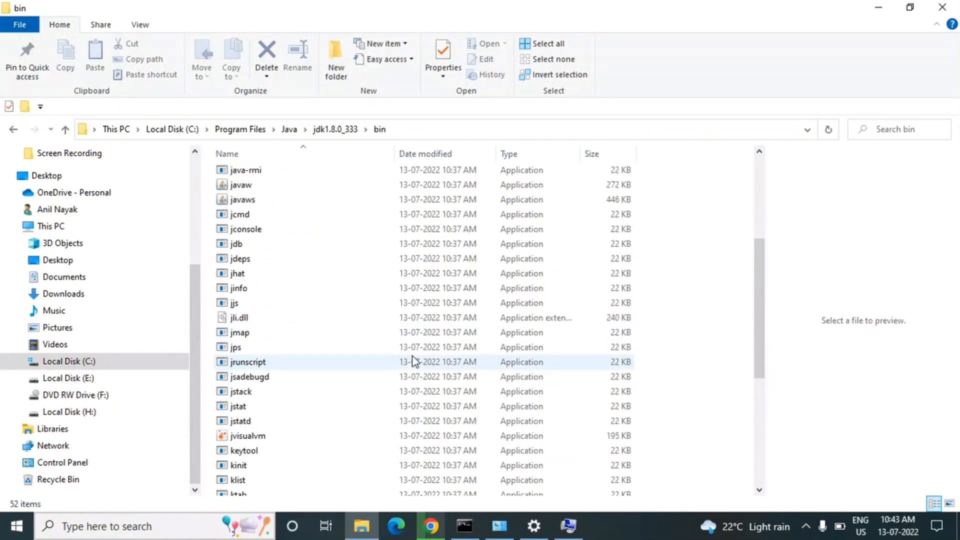
click(412, 353)
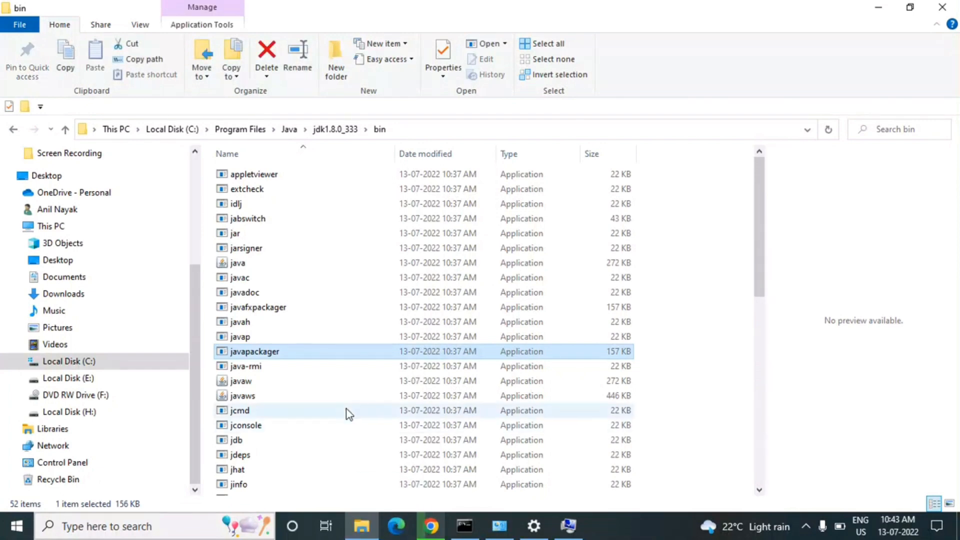
click(411, 129)
key(ctrl+c)
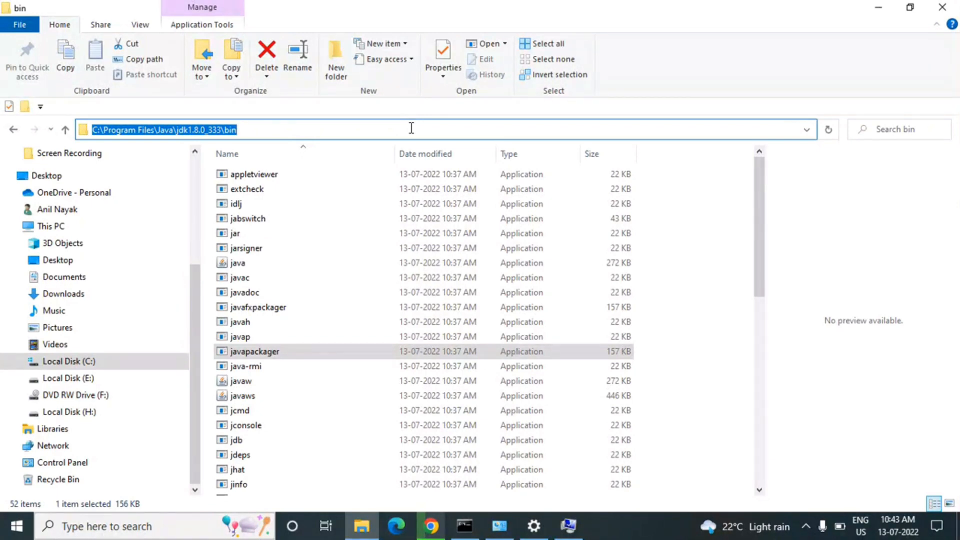
Step: Switch back to the environment variable editor and add C:\Program Files\Java\jdk1.8.0_333\bin as a new system Path entry
mouse_move(534, 523)
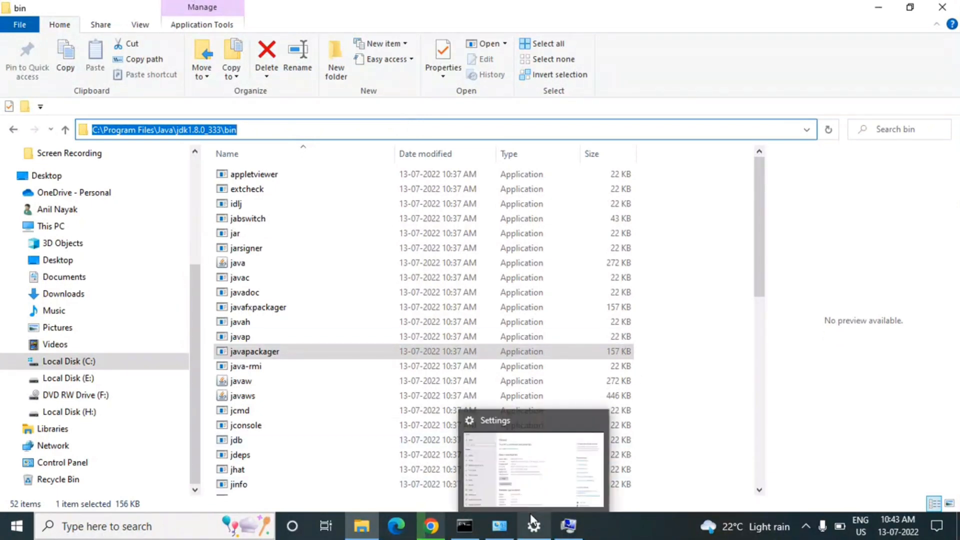
click(568, 525)
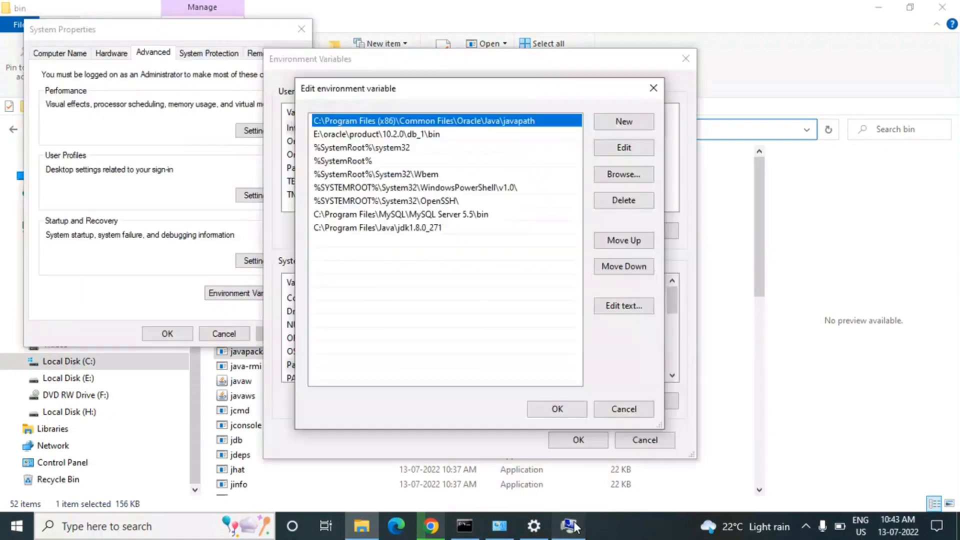
click(624, 123)
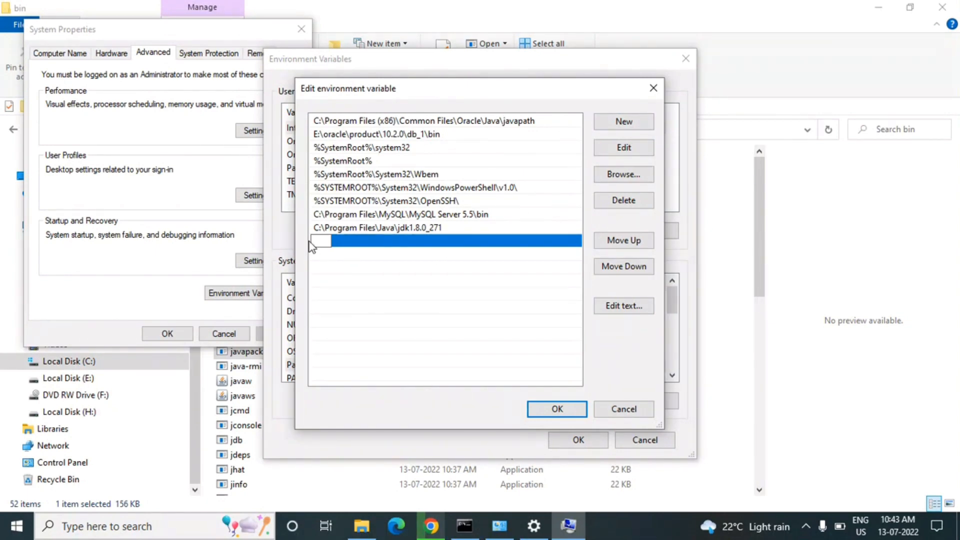
key(ctrl+v)
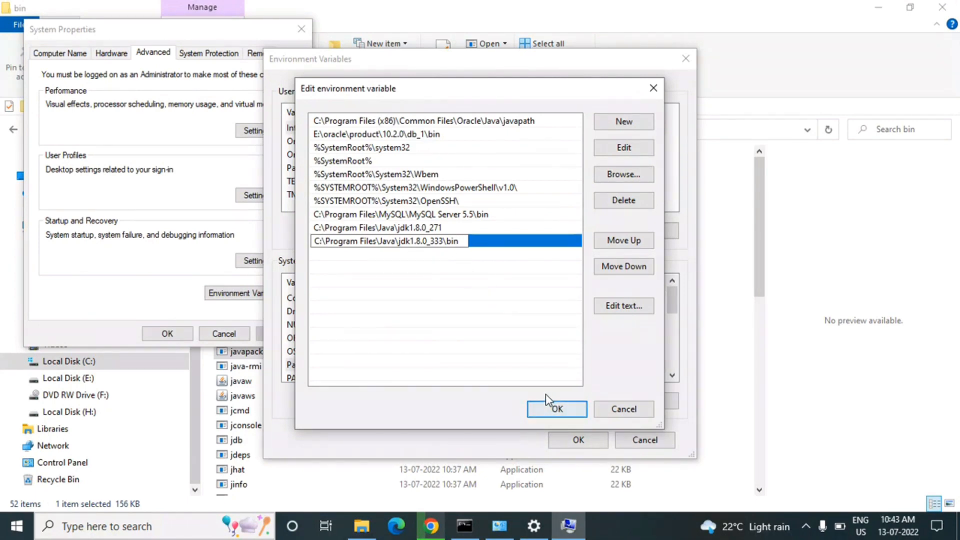
click(548, 409)
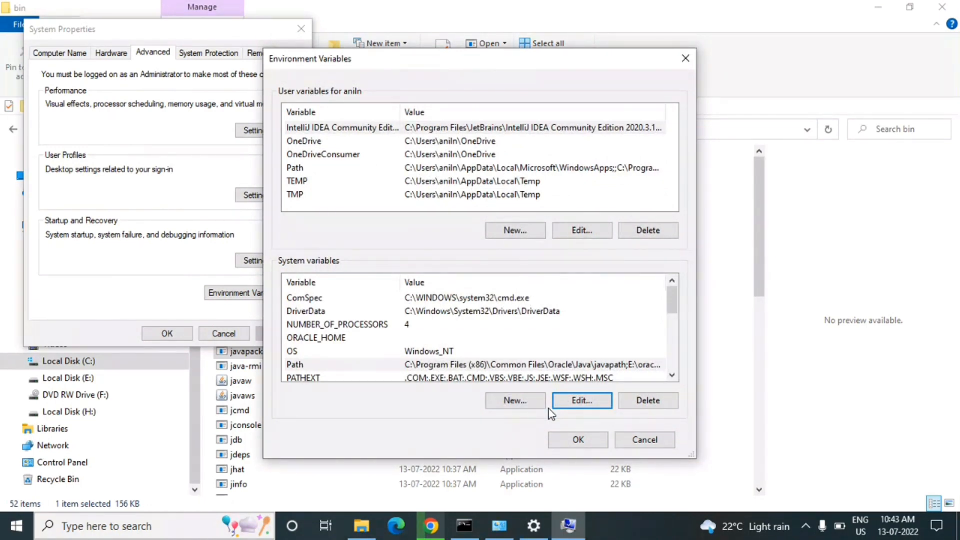
Step: Start a new system environment variable and name it JAVA_HOME
click(516, 400)
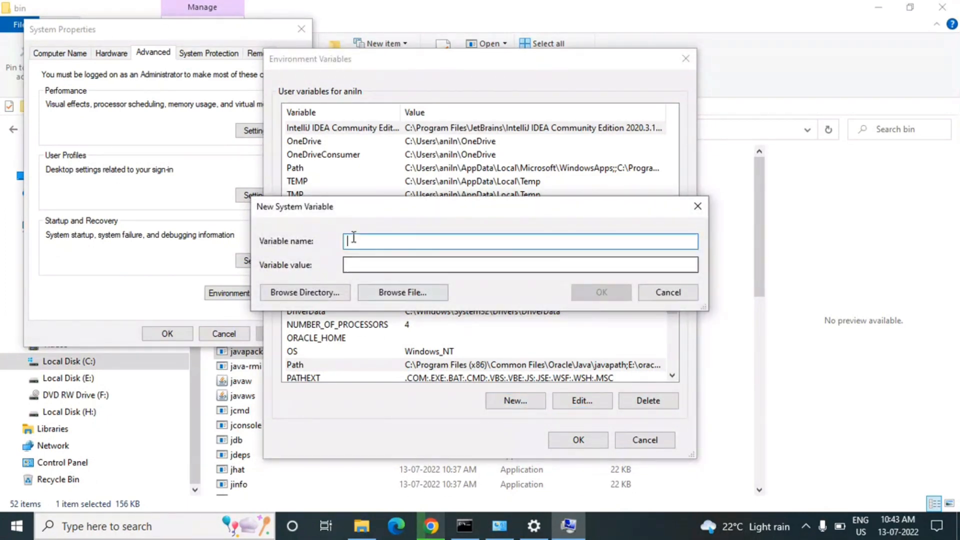
text(J)
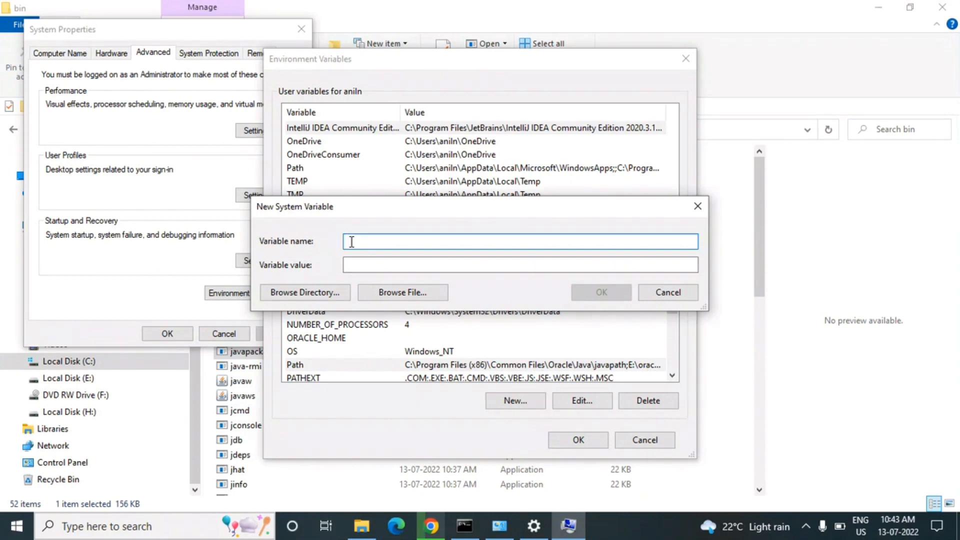
text(AVA_HOME)
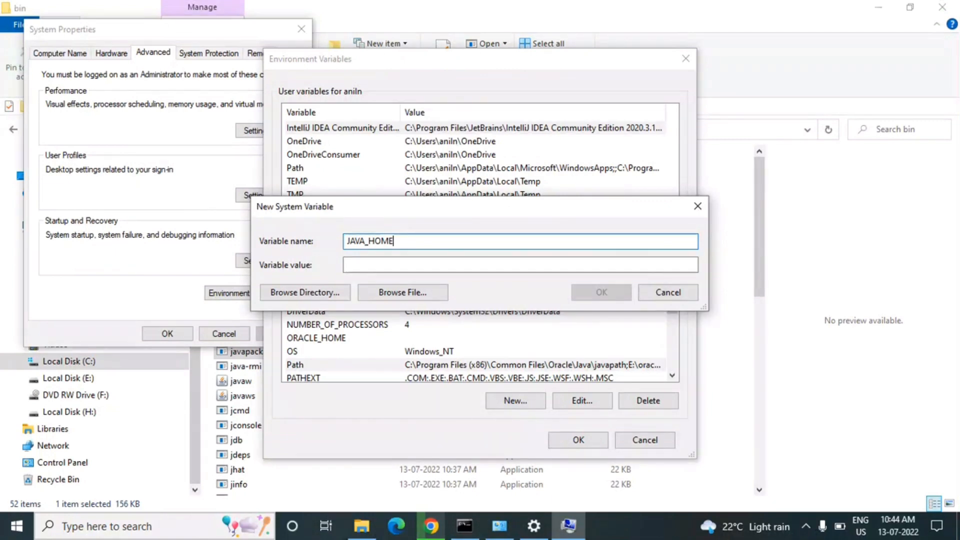
click(387, 262)
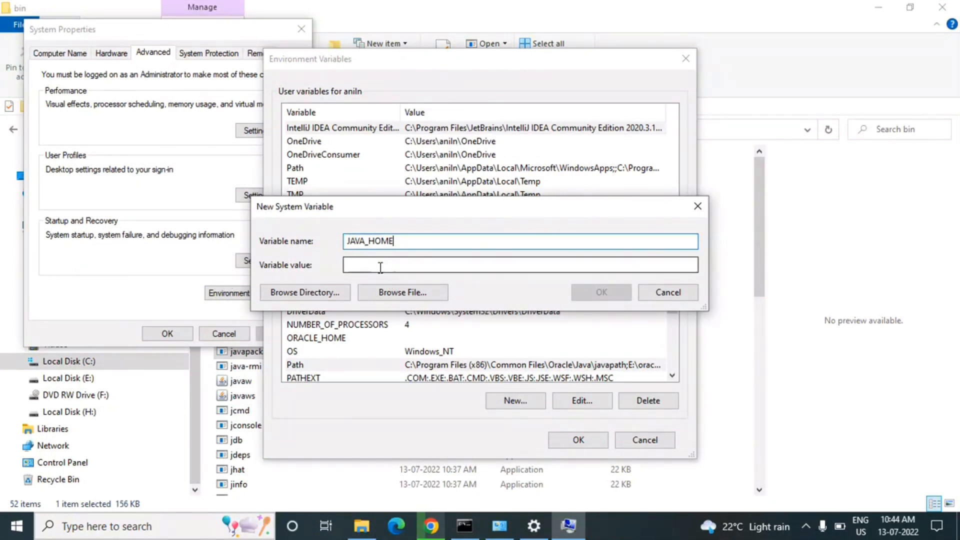
Step: Switch to File Explorer, go up to the jdk1.8.0_333 folder and copy its full path
click(368, 525)
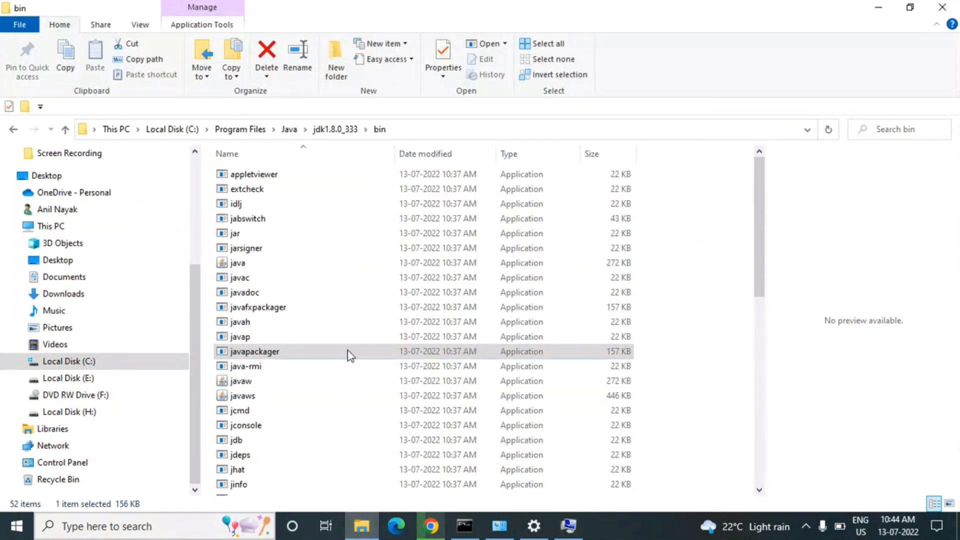
click(336, 129)
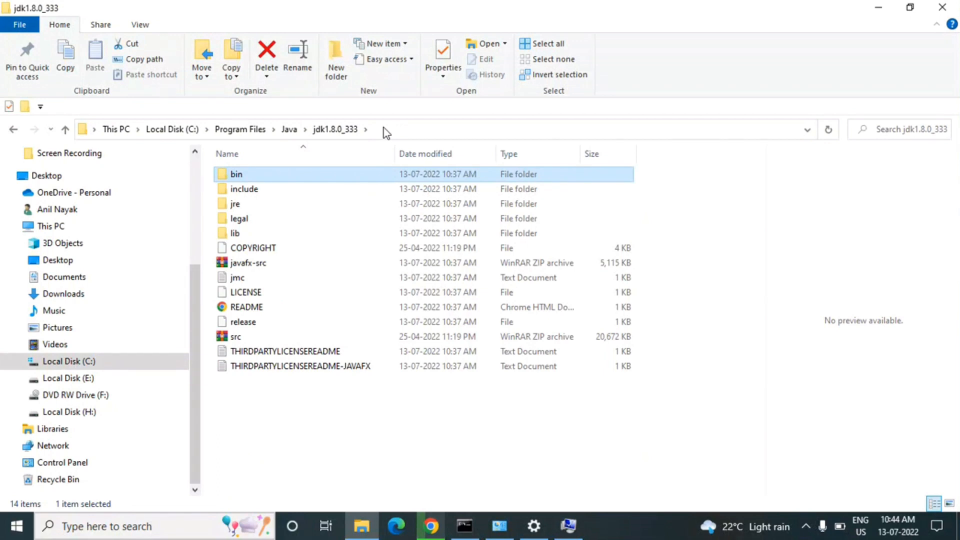
click(383, 128)
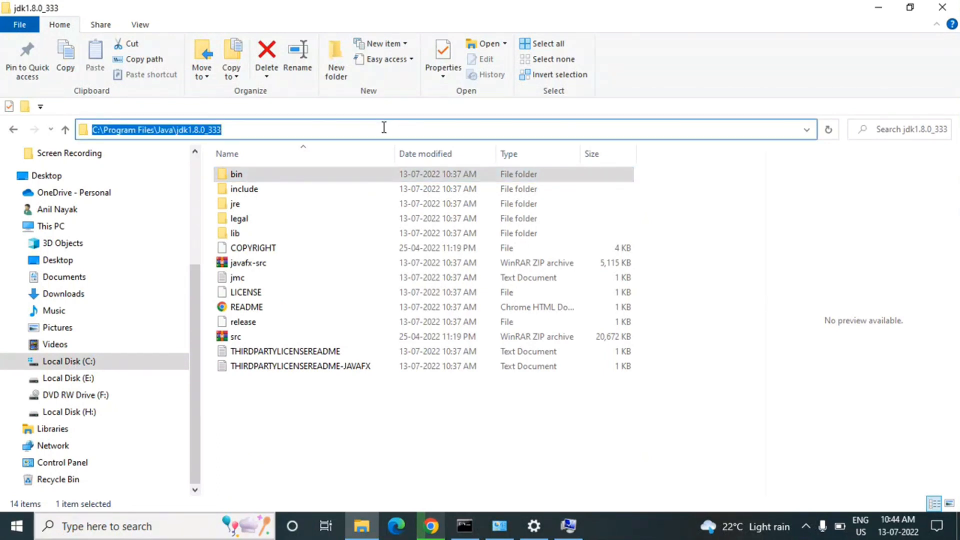
click(269, 132)
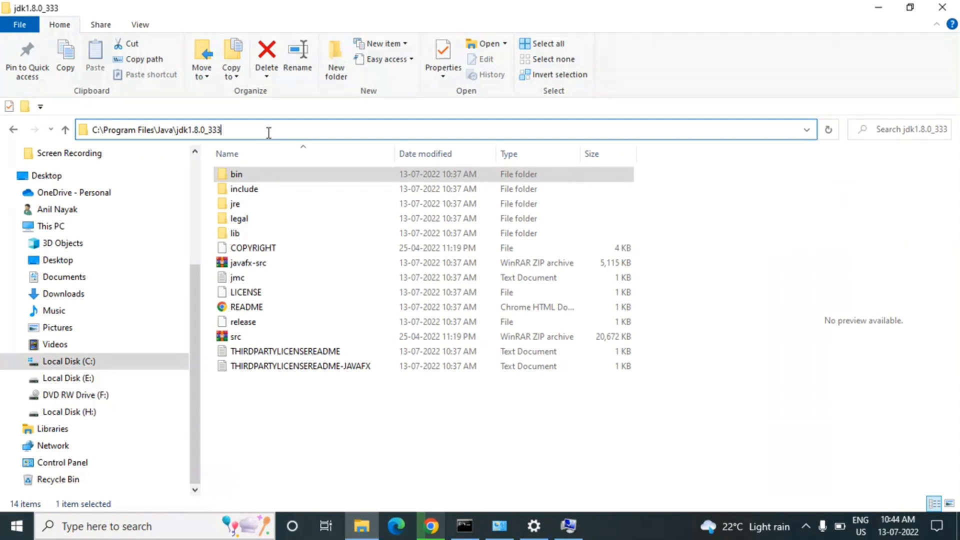
key(ctrl+a)
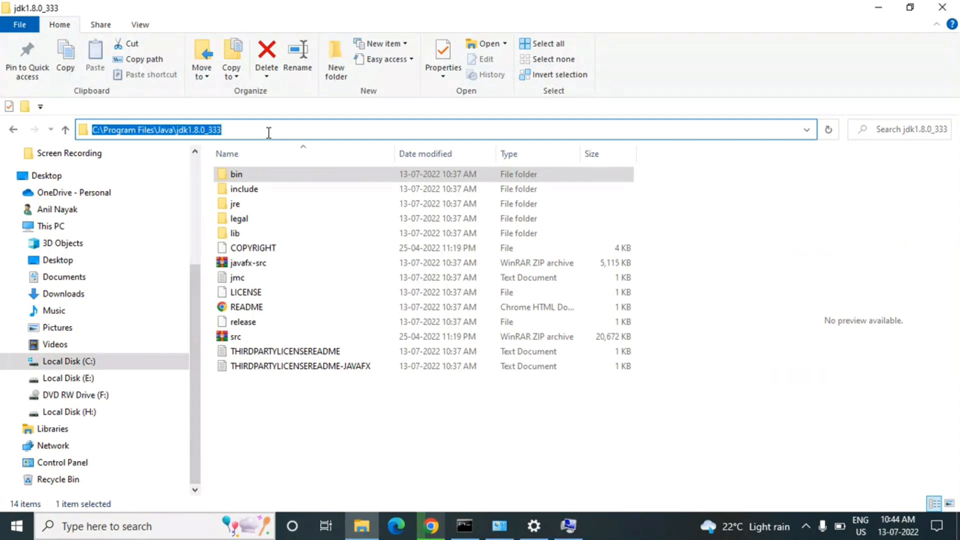
key(ctrl+c)
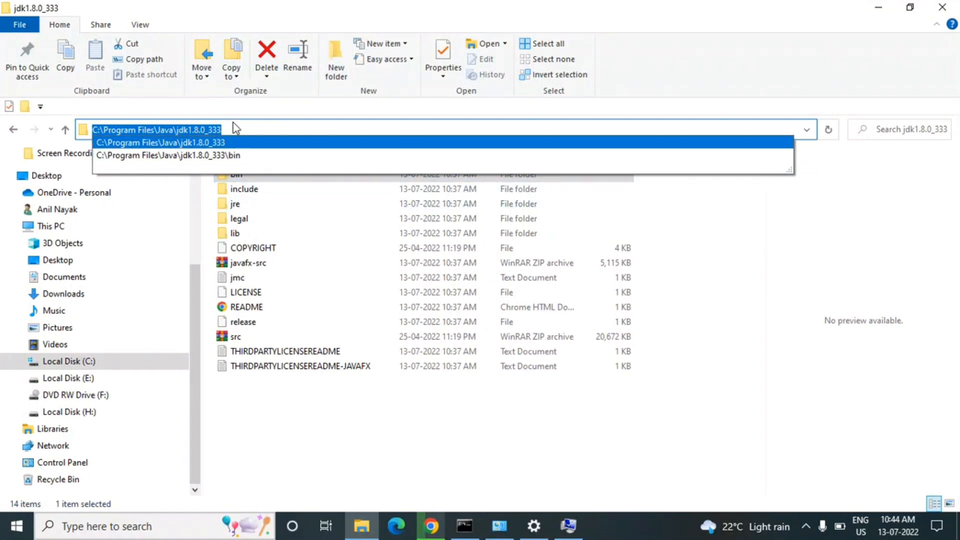
Step: Switch back to the new system variable, set its value to C:\Program Files\Java\jdk1.8.0_333, and save the environment variables and system properties
click(565, 530)
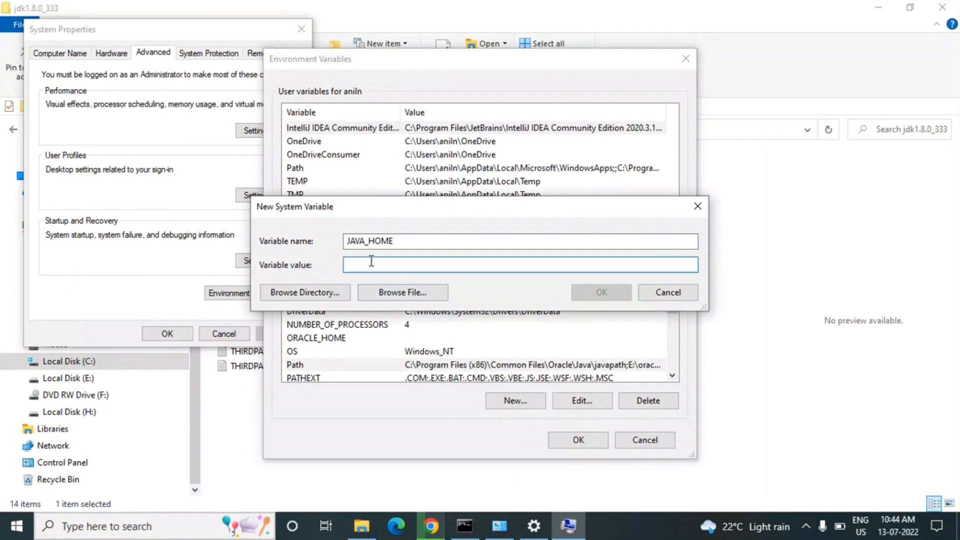
key(ctrl+v)
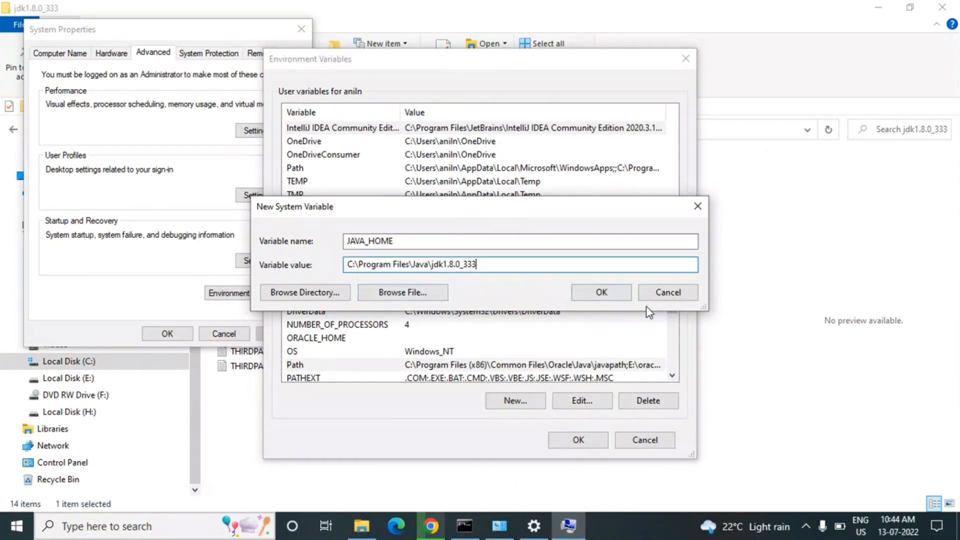
click(596, 294)
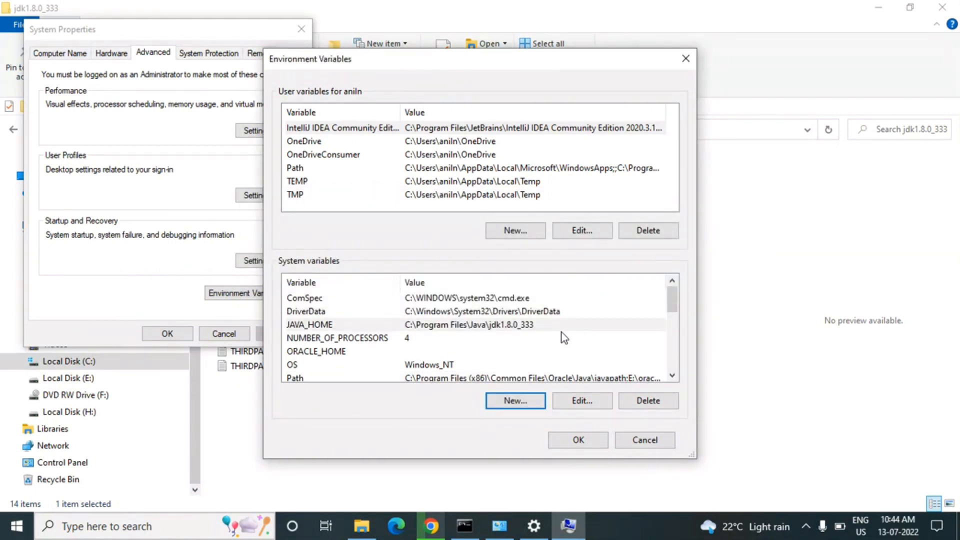
click(571, 443)
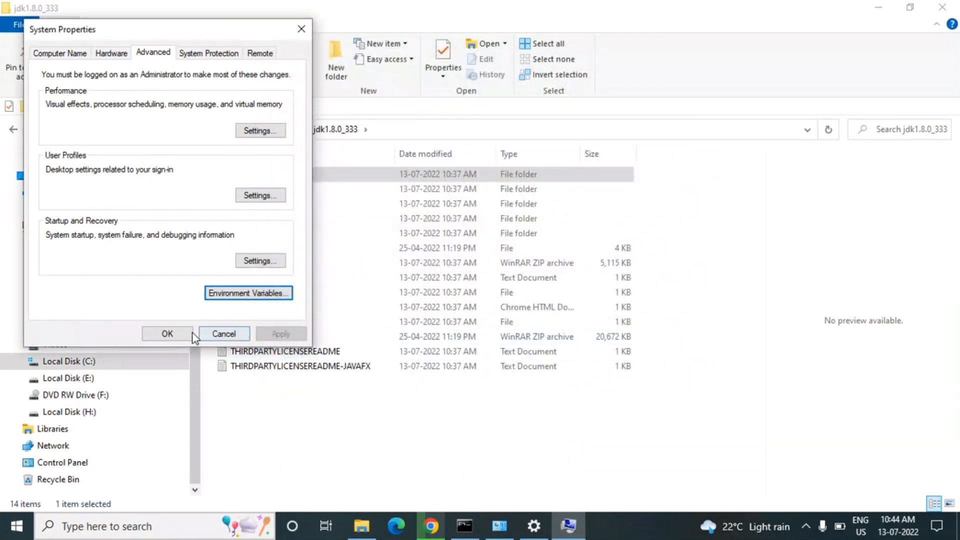
click(166, 333)
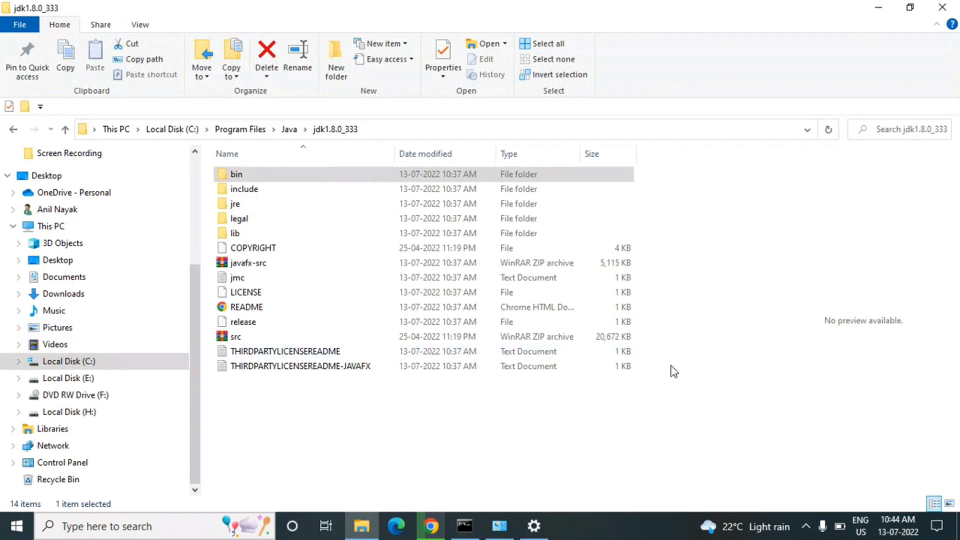
Step: Close the File Explorer, Settings and Control Panel windows to return to the desktop
click(955, 5)
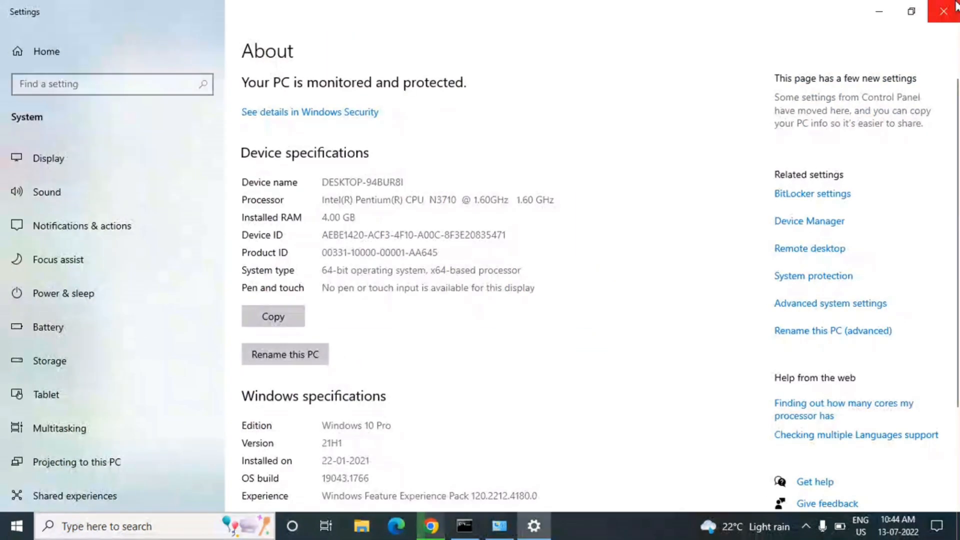
click(947, 7)
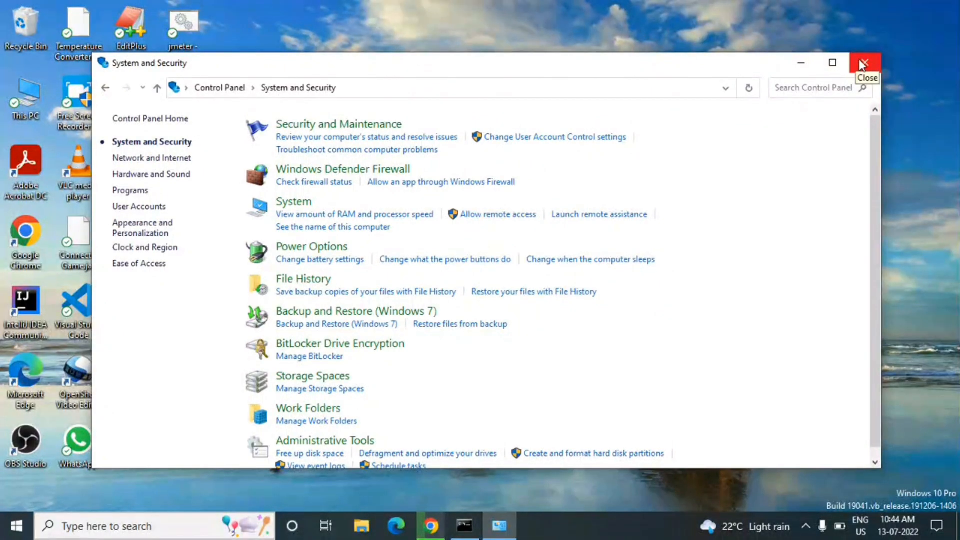
click(860, 59)
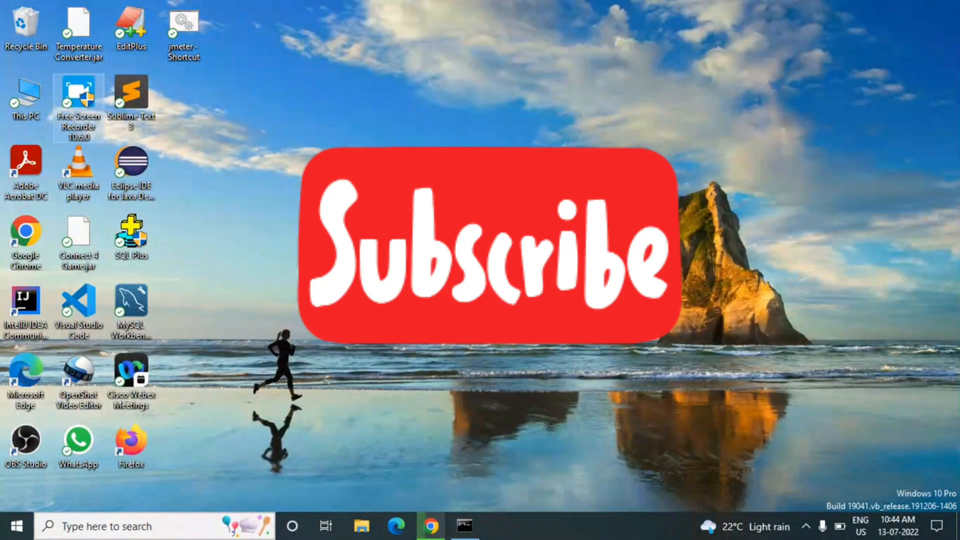
right_click(335, 343)
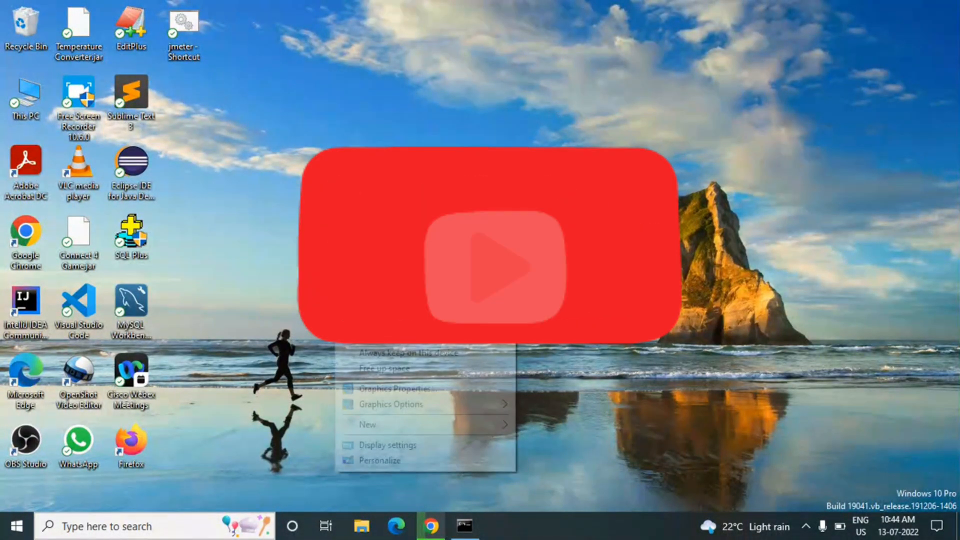
click(269, 197)
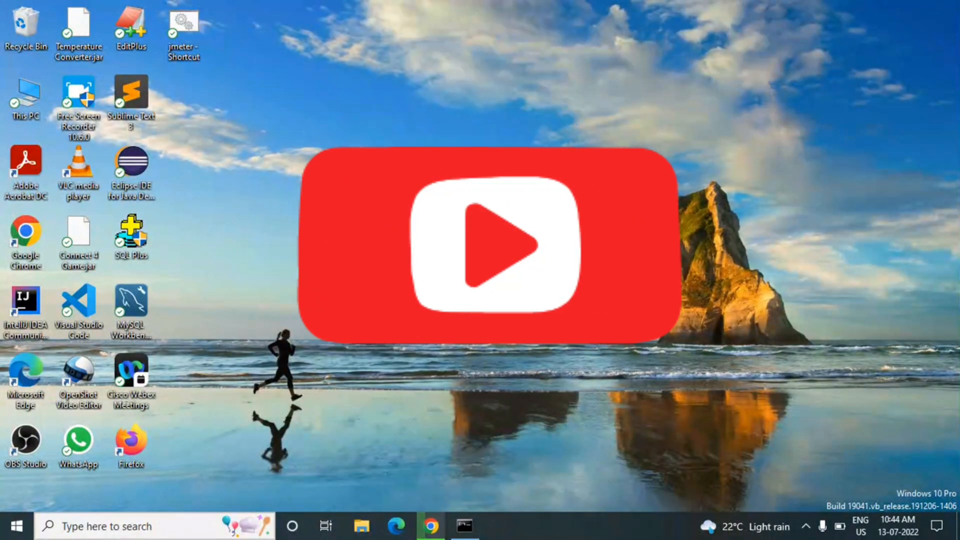
click(805, 526)
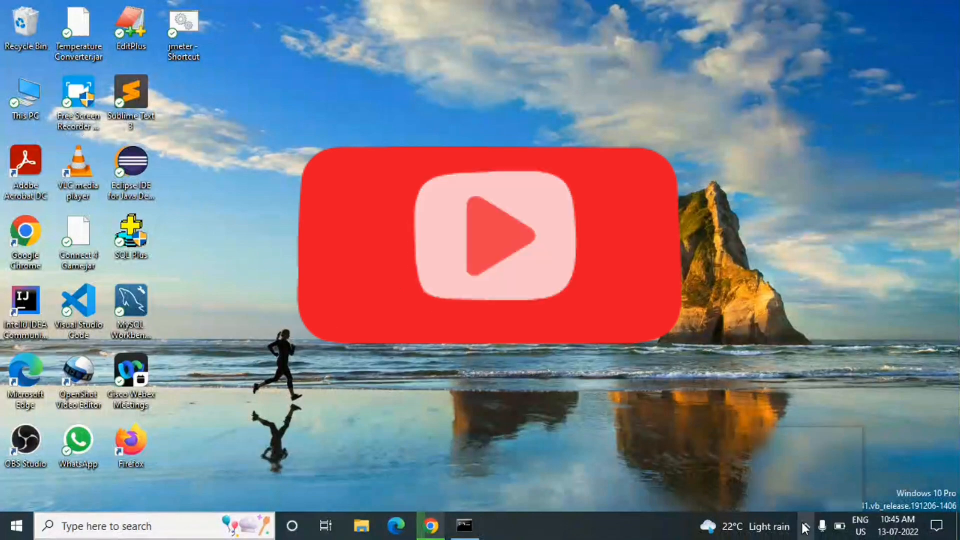